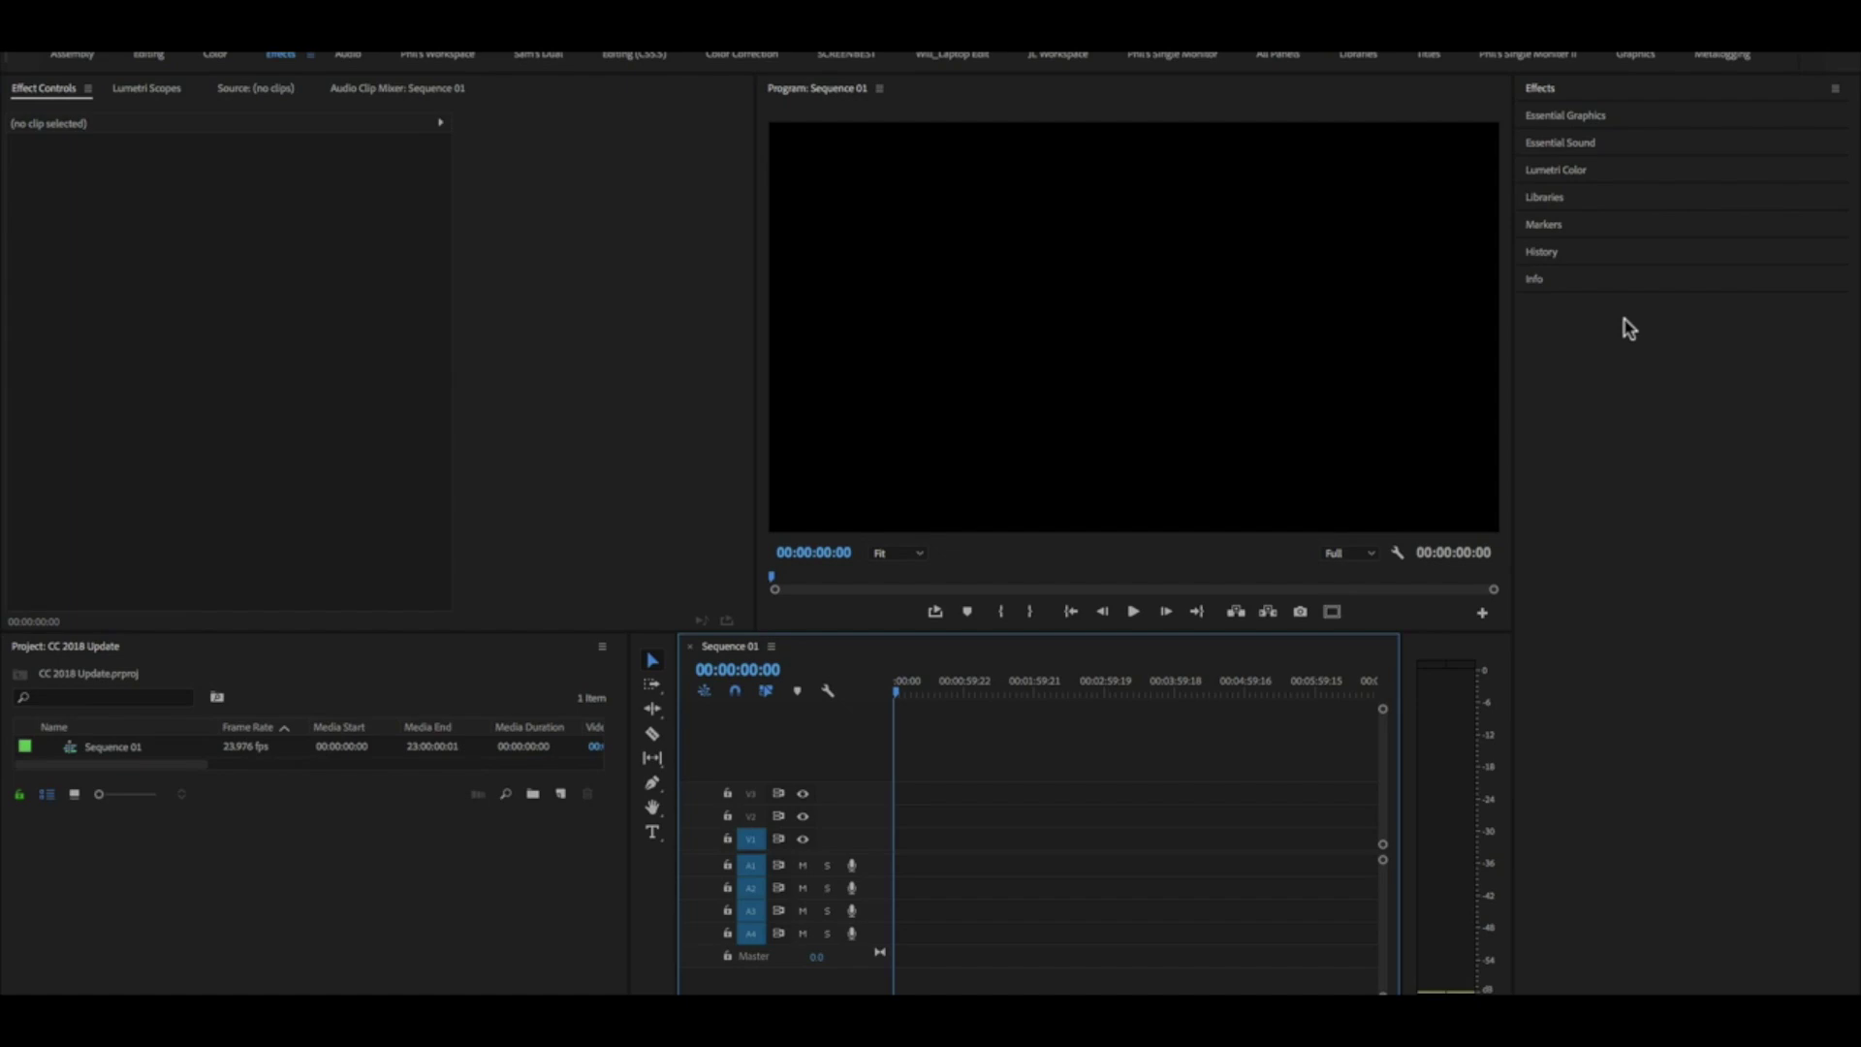
# - Save the CC 2018 Update project with its empty 23.976 fps Sequence 01
pyautogui.hotkey('ctrl', 's')
pyautogui.hotkey('ctrl', 's')
pyautogui.click(183, 34)
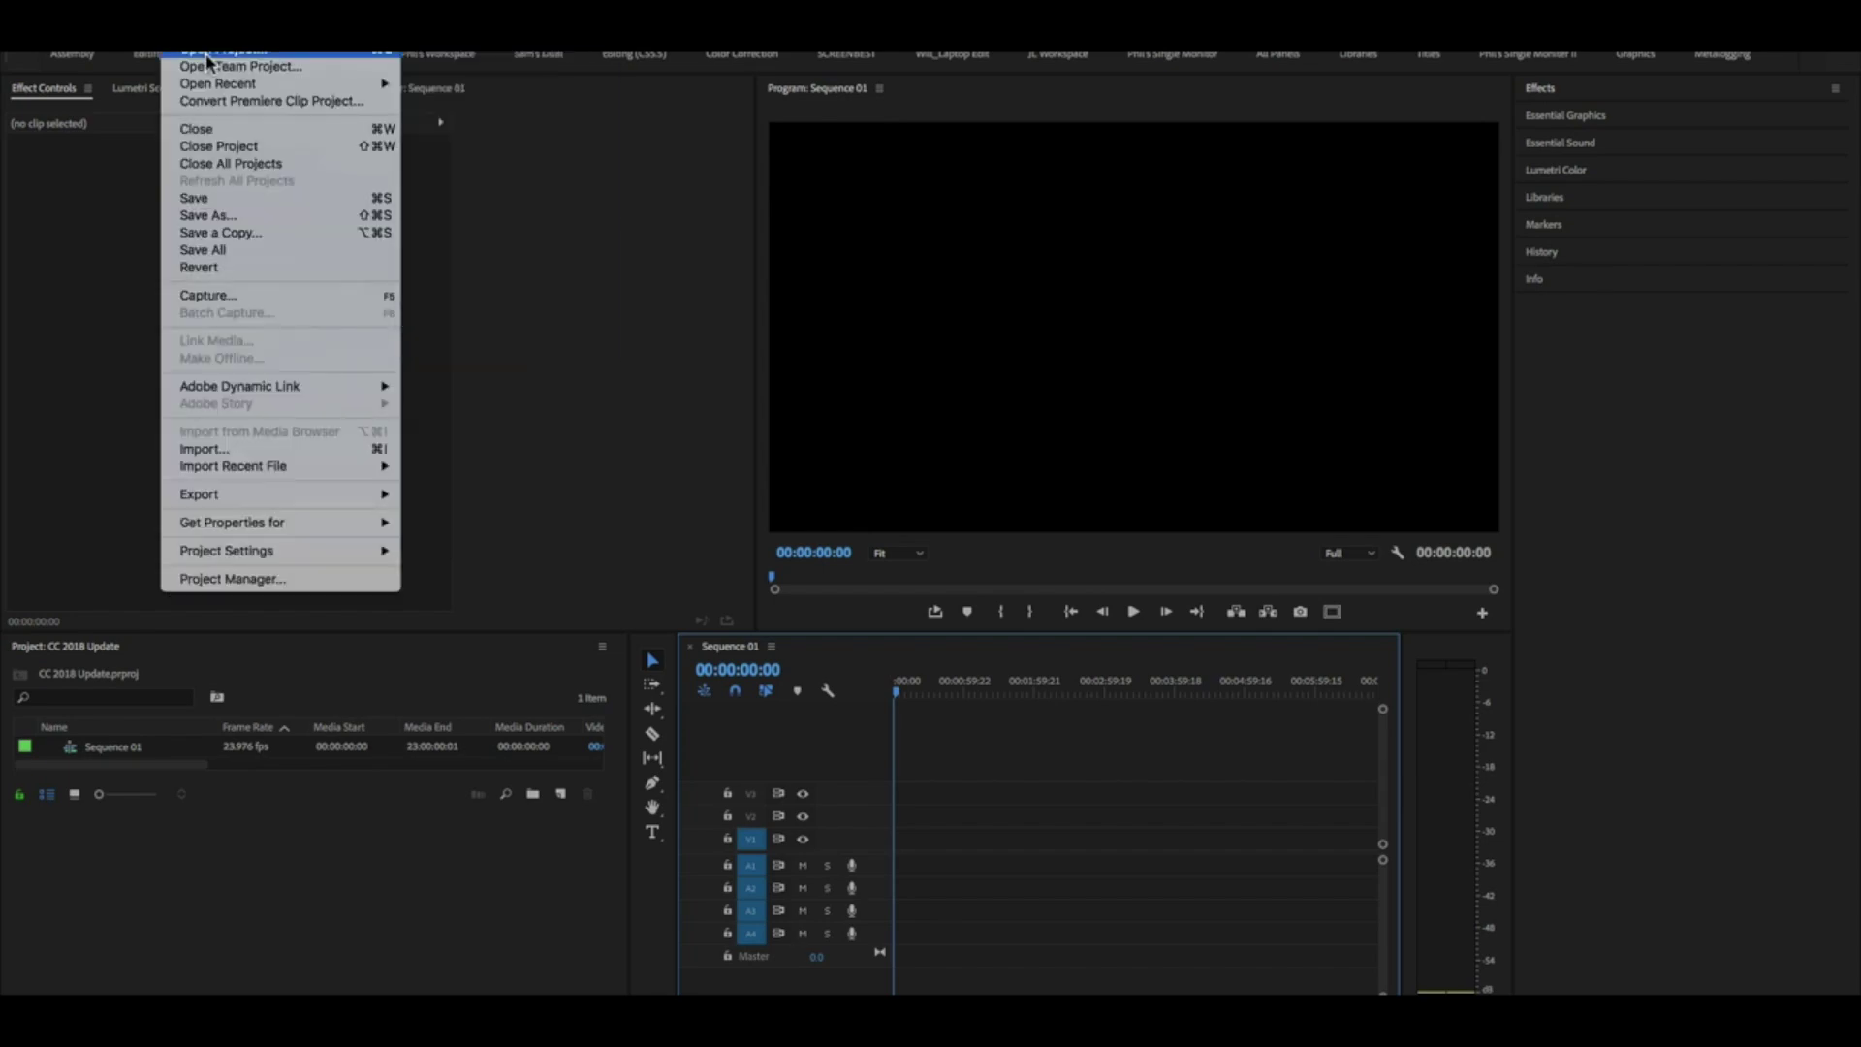
pyautogui.moveTo(296, 474)
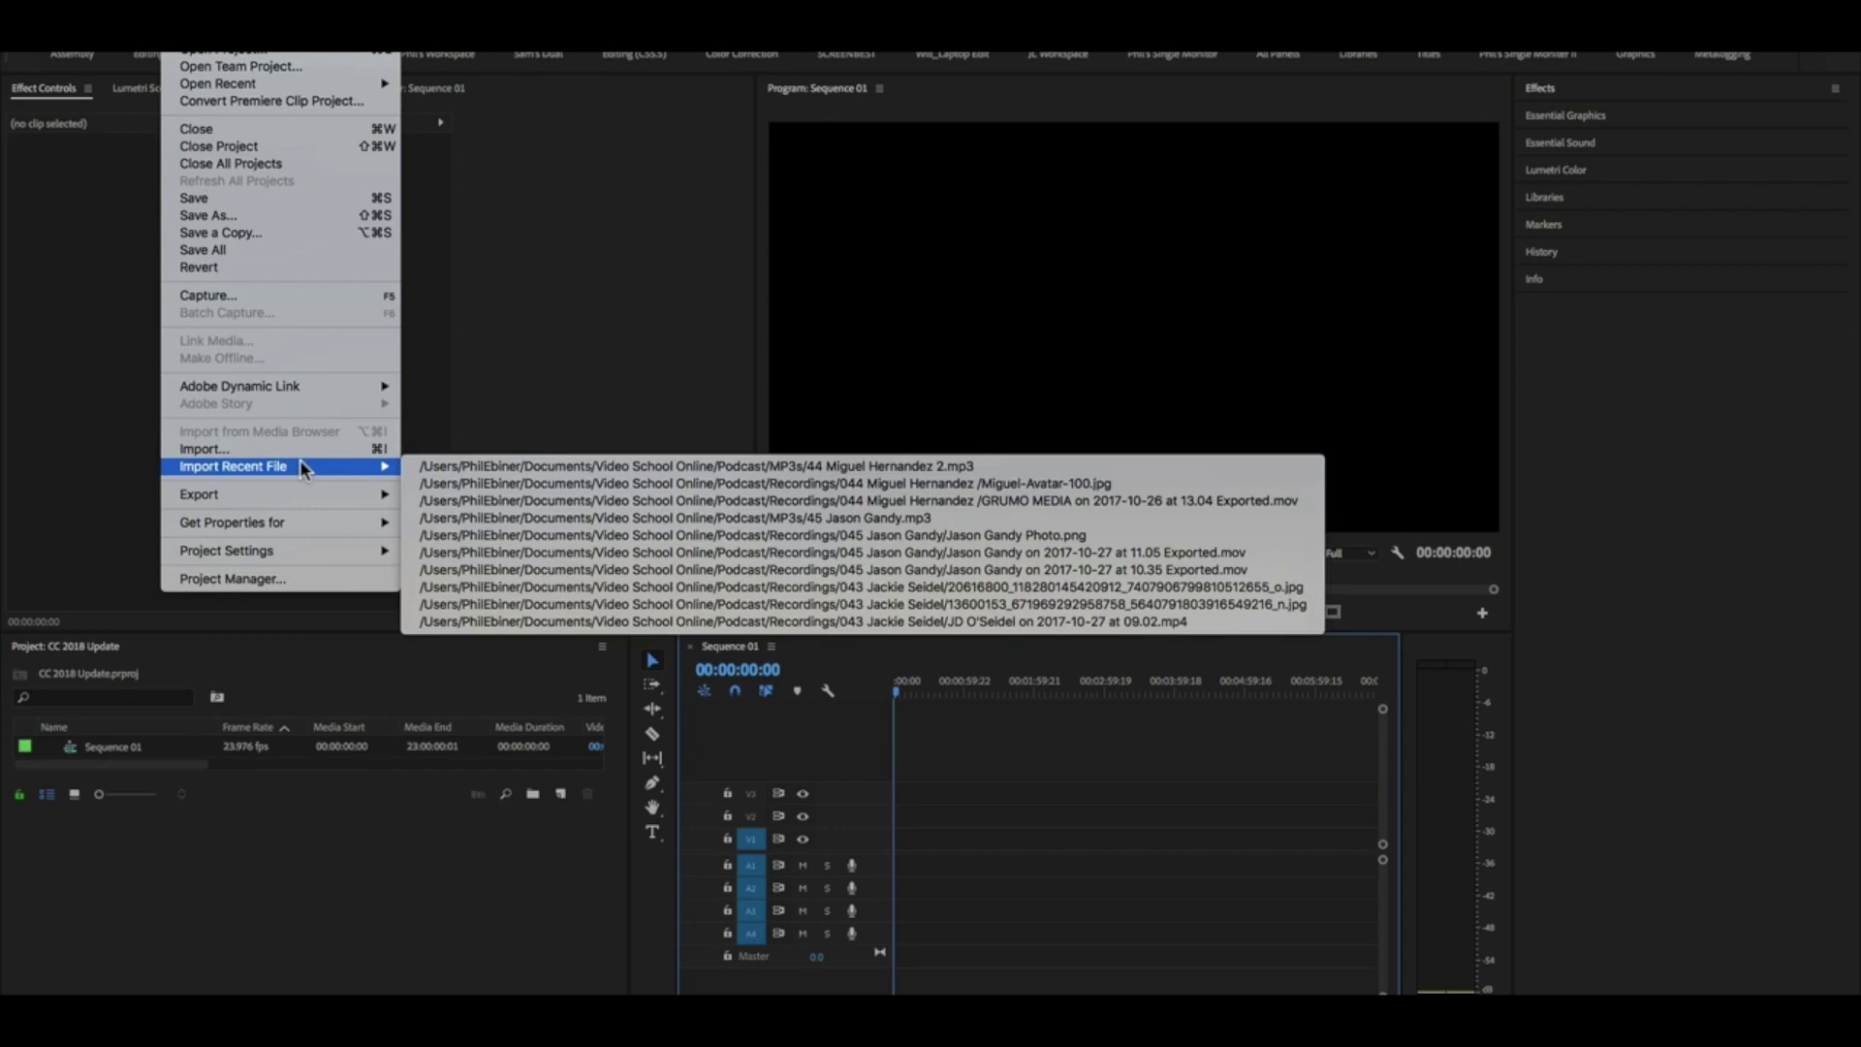
pyautogui.click(106, 466)
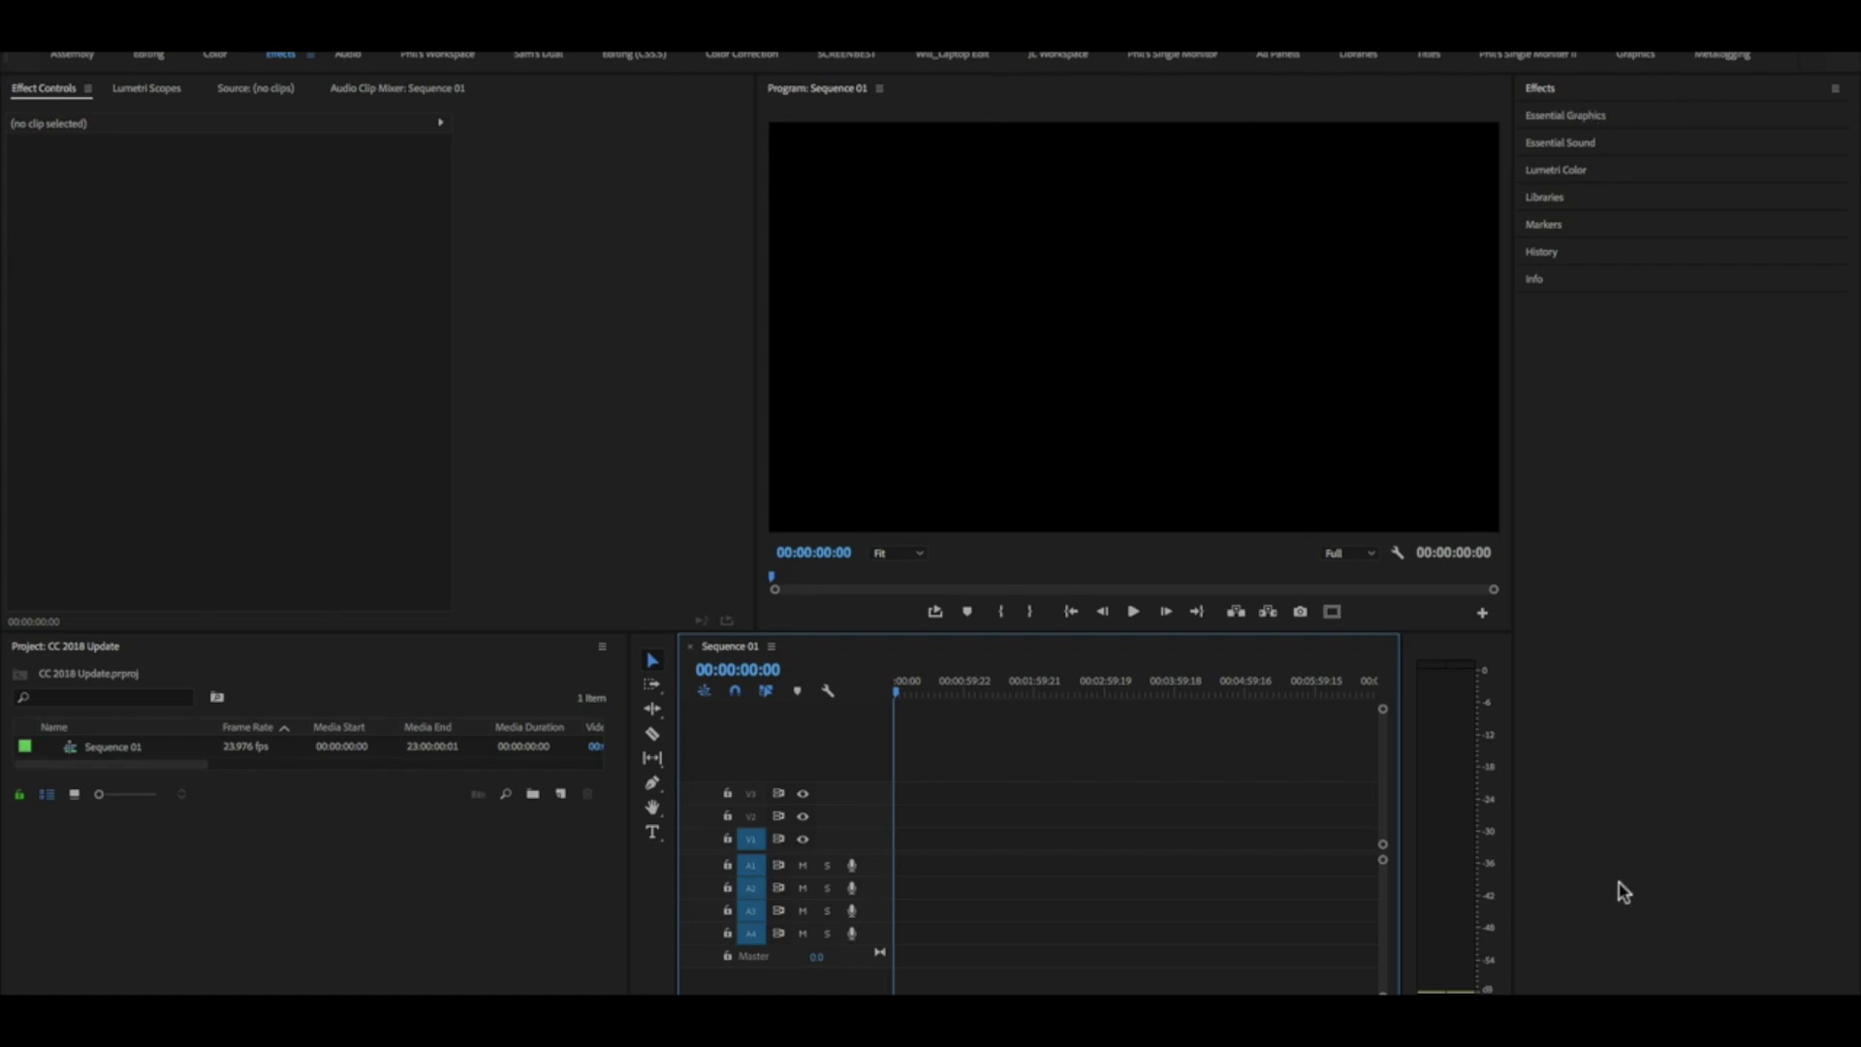
pyautogui.click(1539, 92)
pyautogui.click(1562, 277)
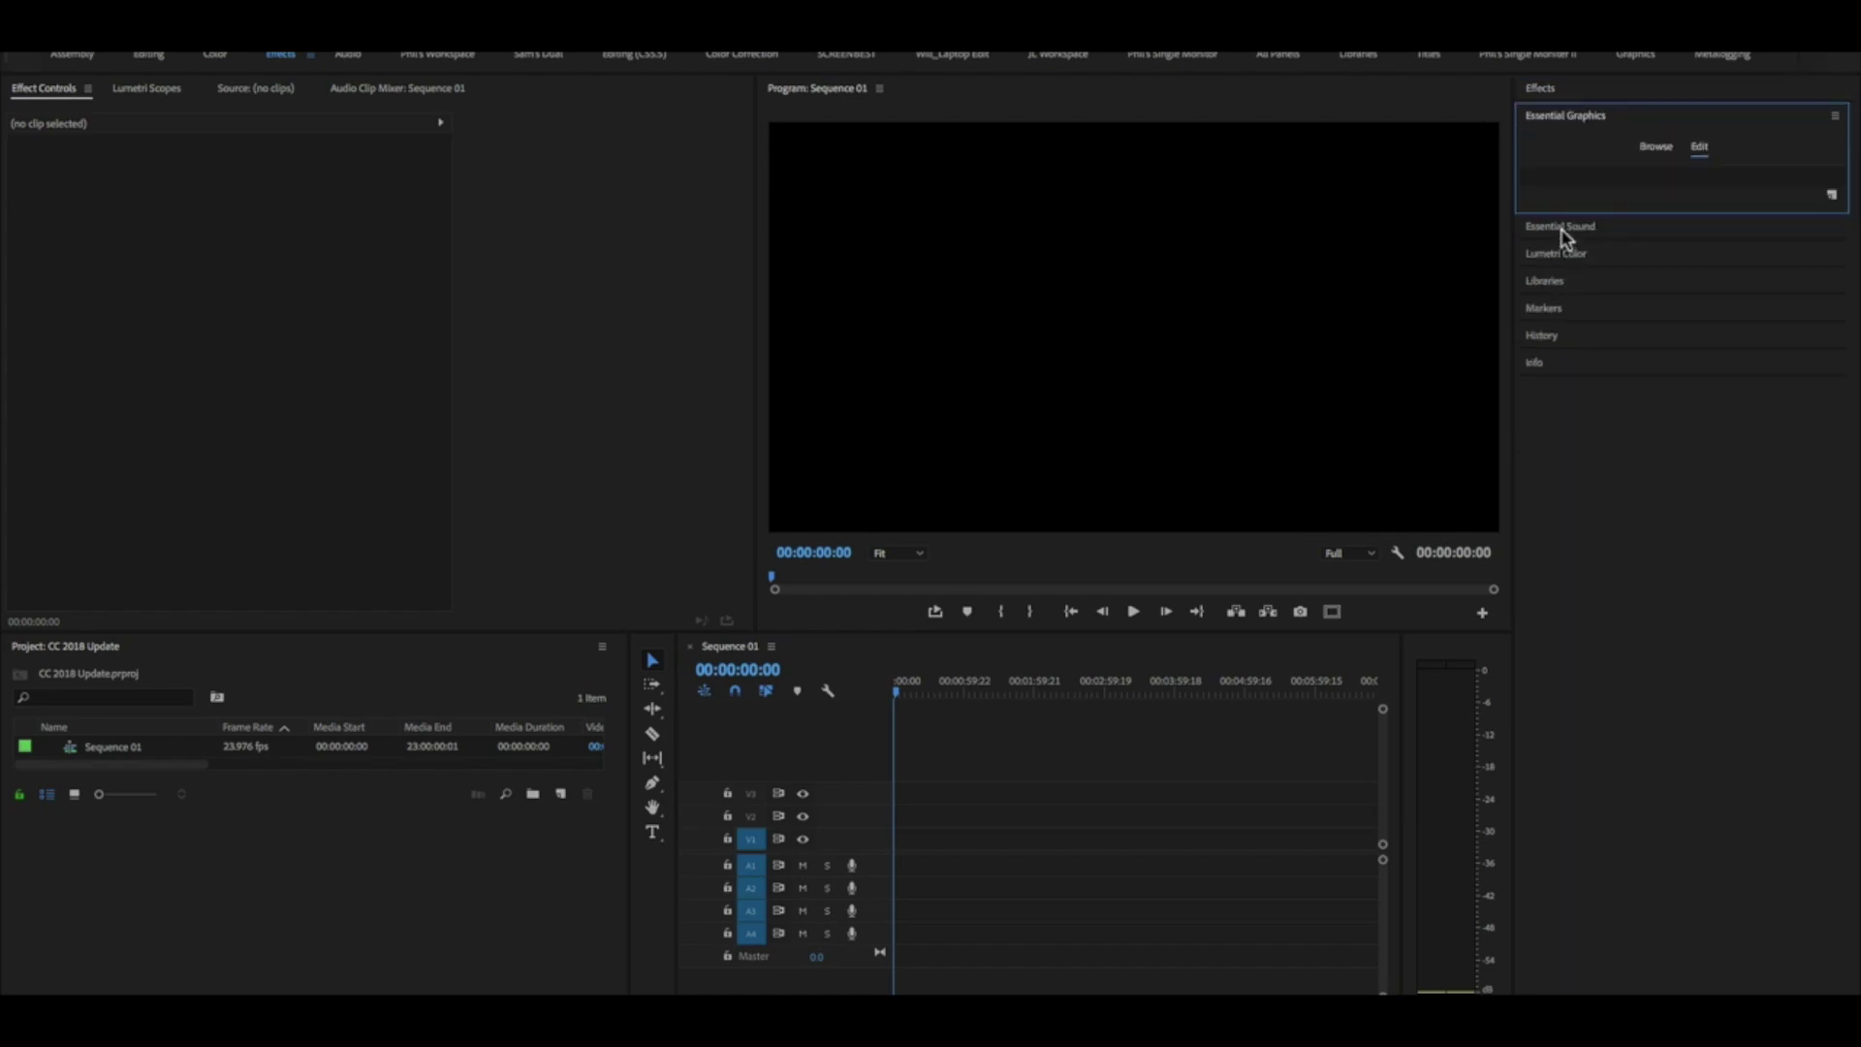
pyautogui.click(1562, 229)
pyautogui.click(1573, 475)
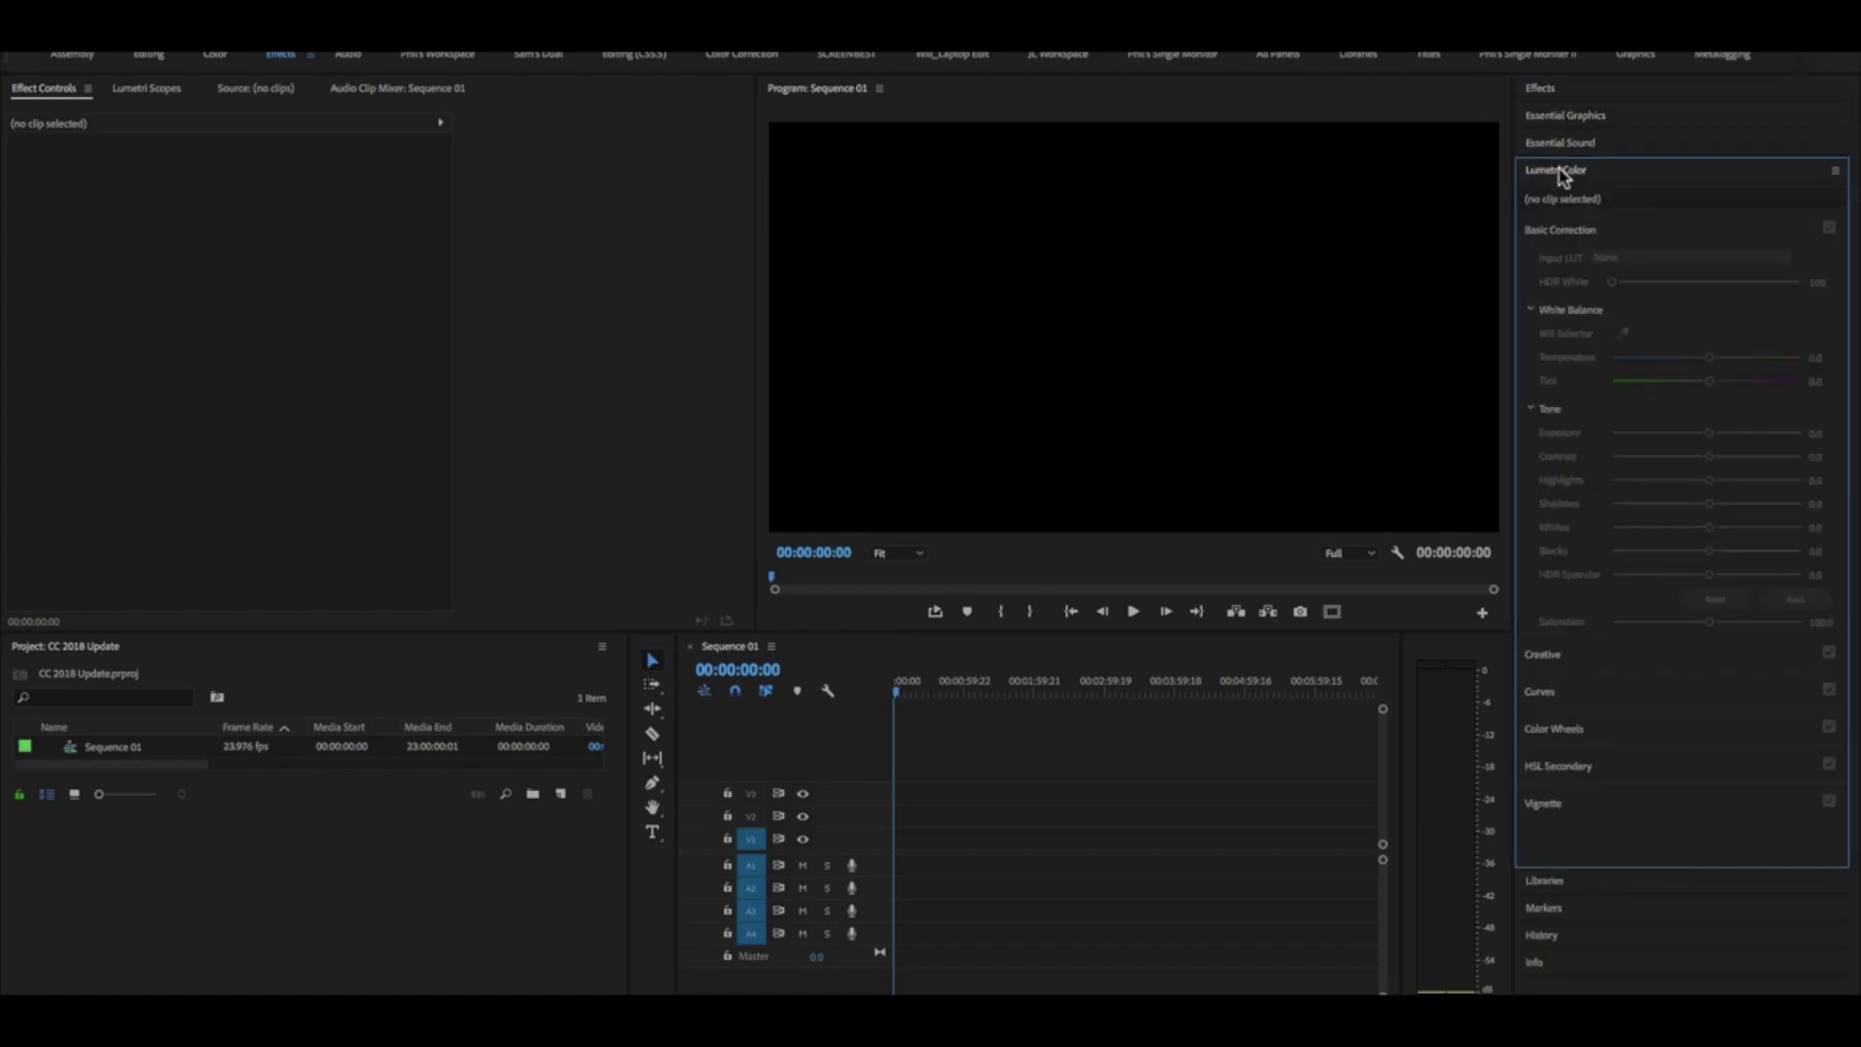
pyautogui.click(1560, 175)
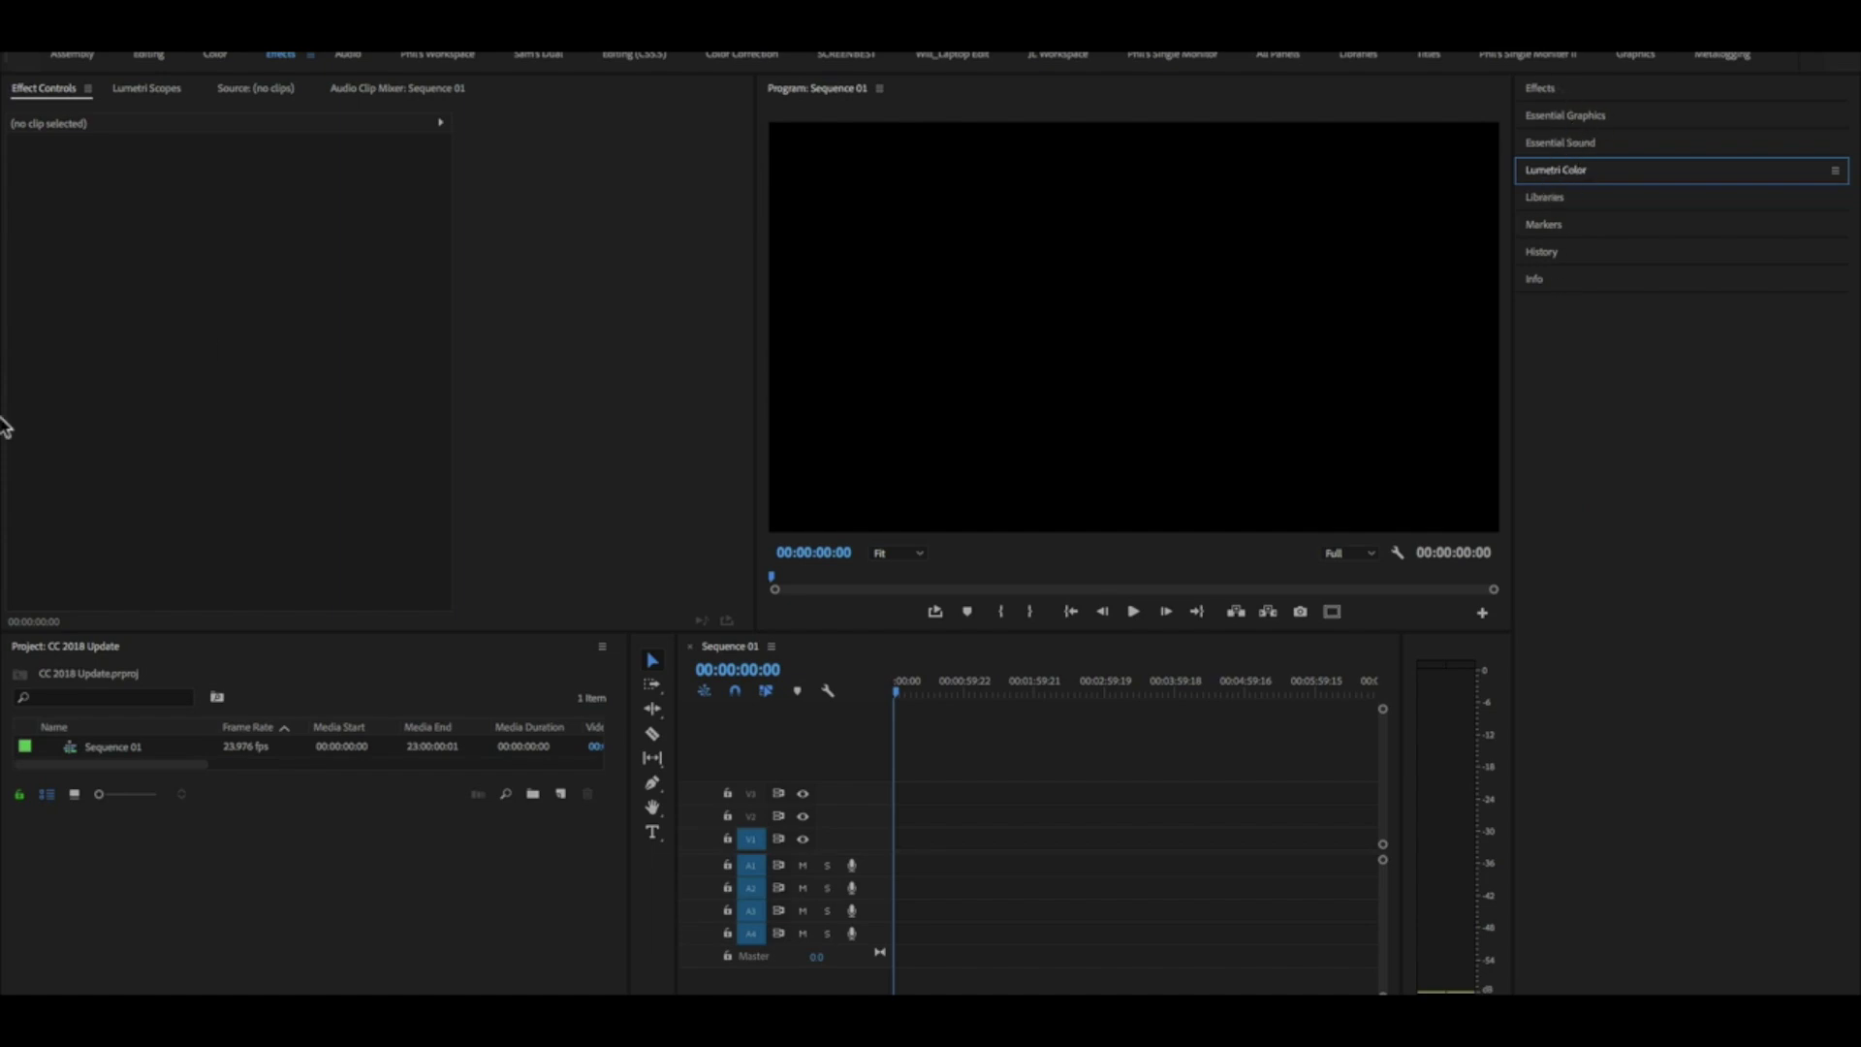
# - Open the recent project Portrait Photography_1 2.prproj from the File menu
pyautogui.click(184, 12)
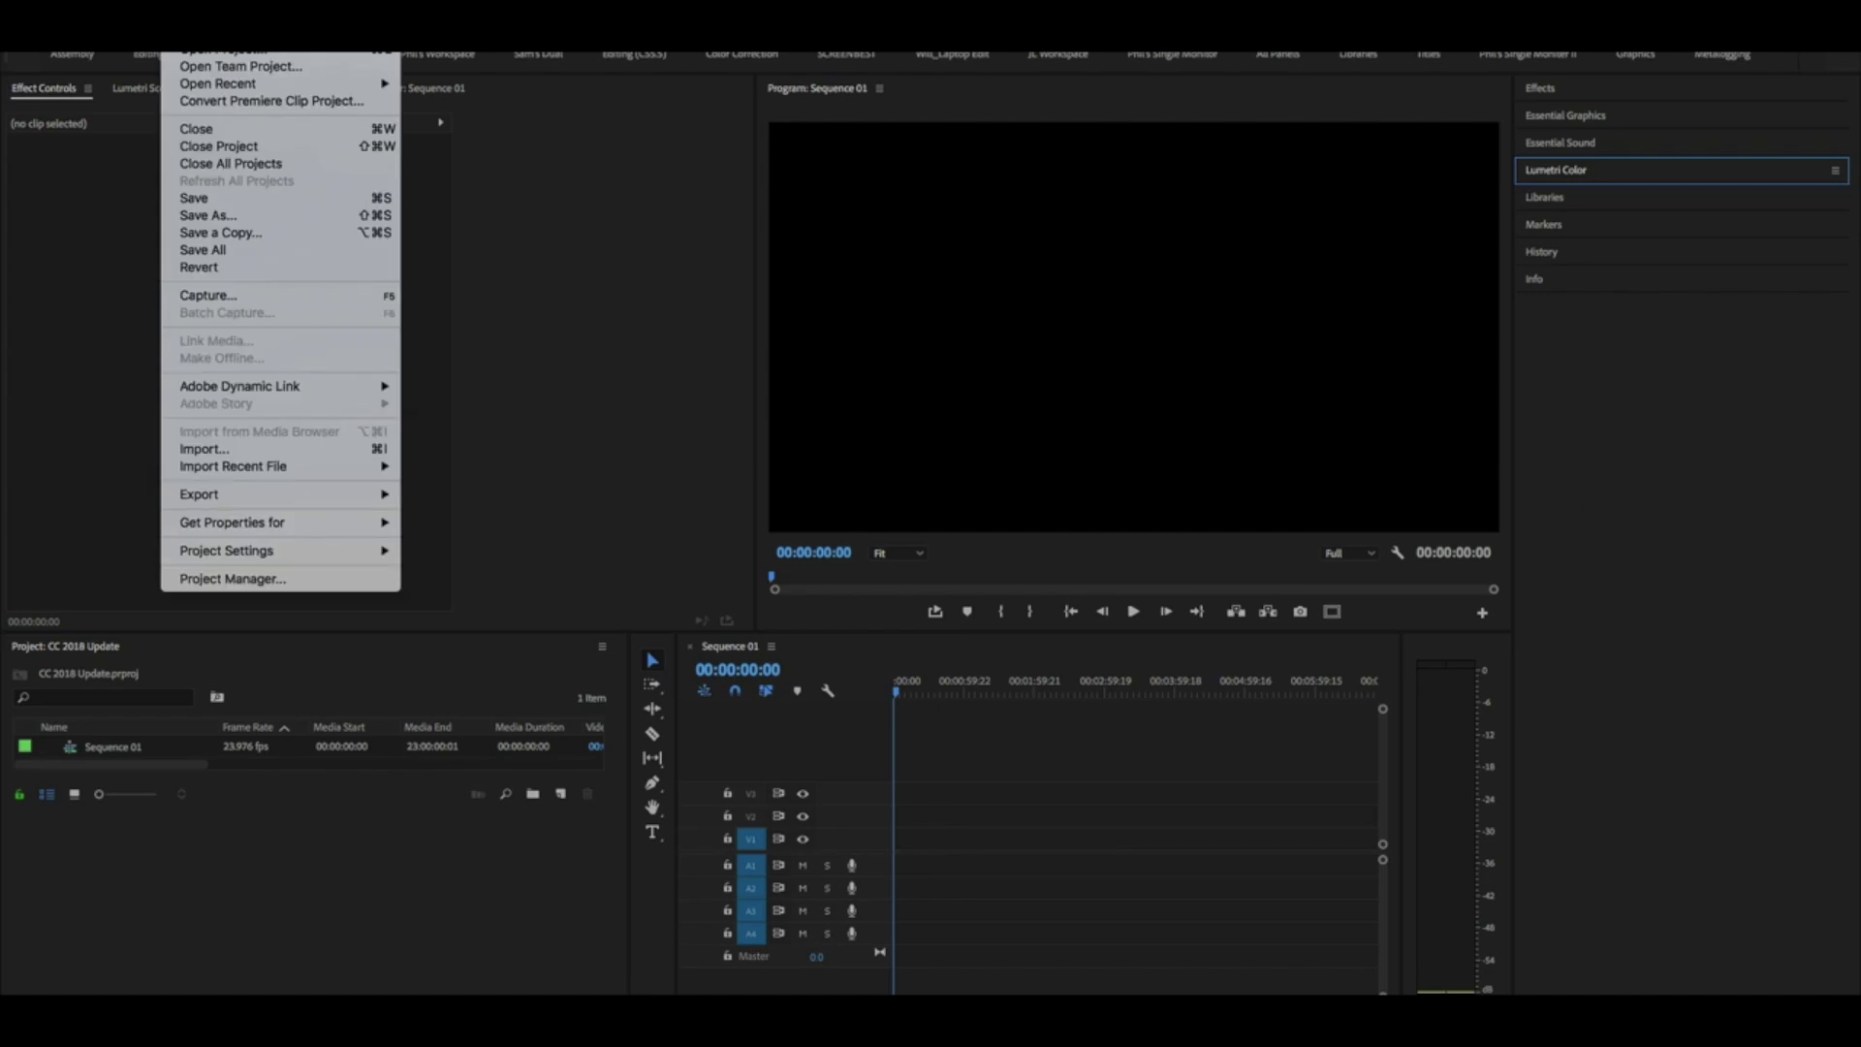
pyautogui.moveTo(202, 88)
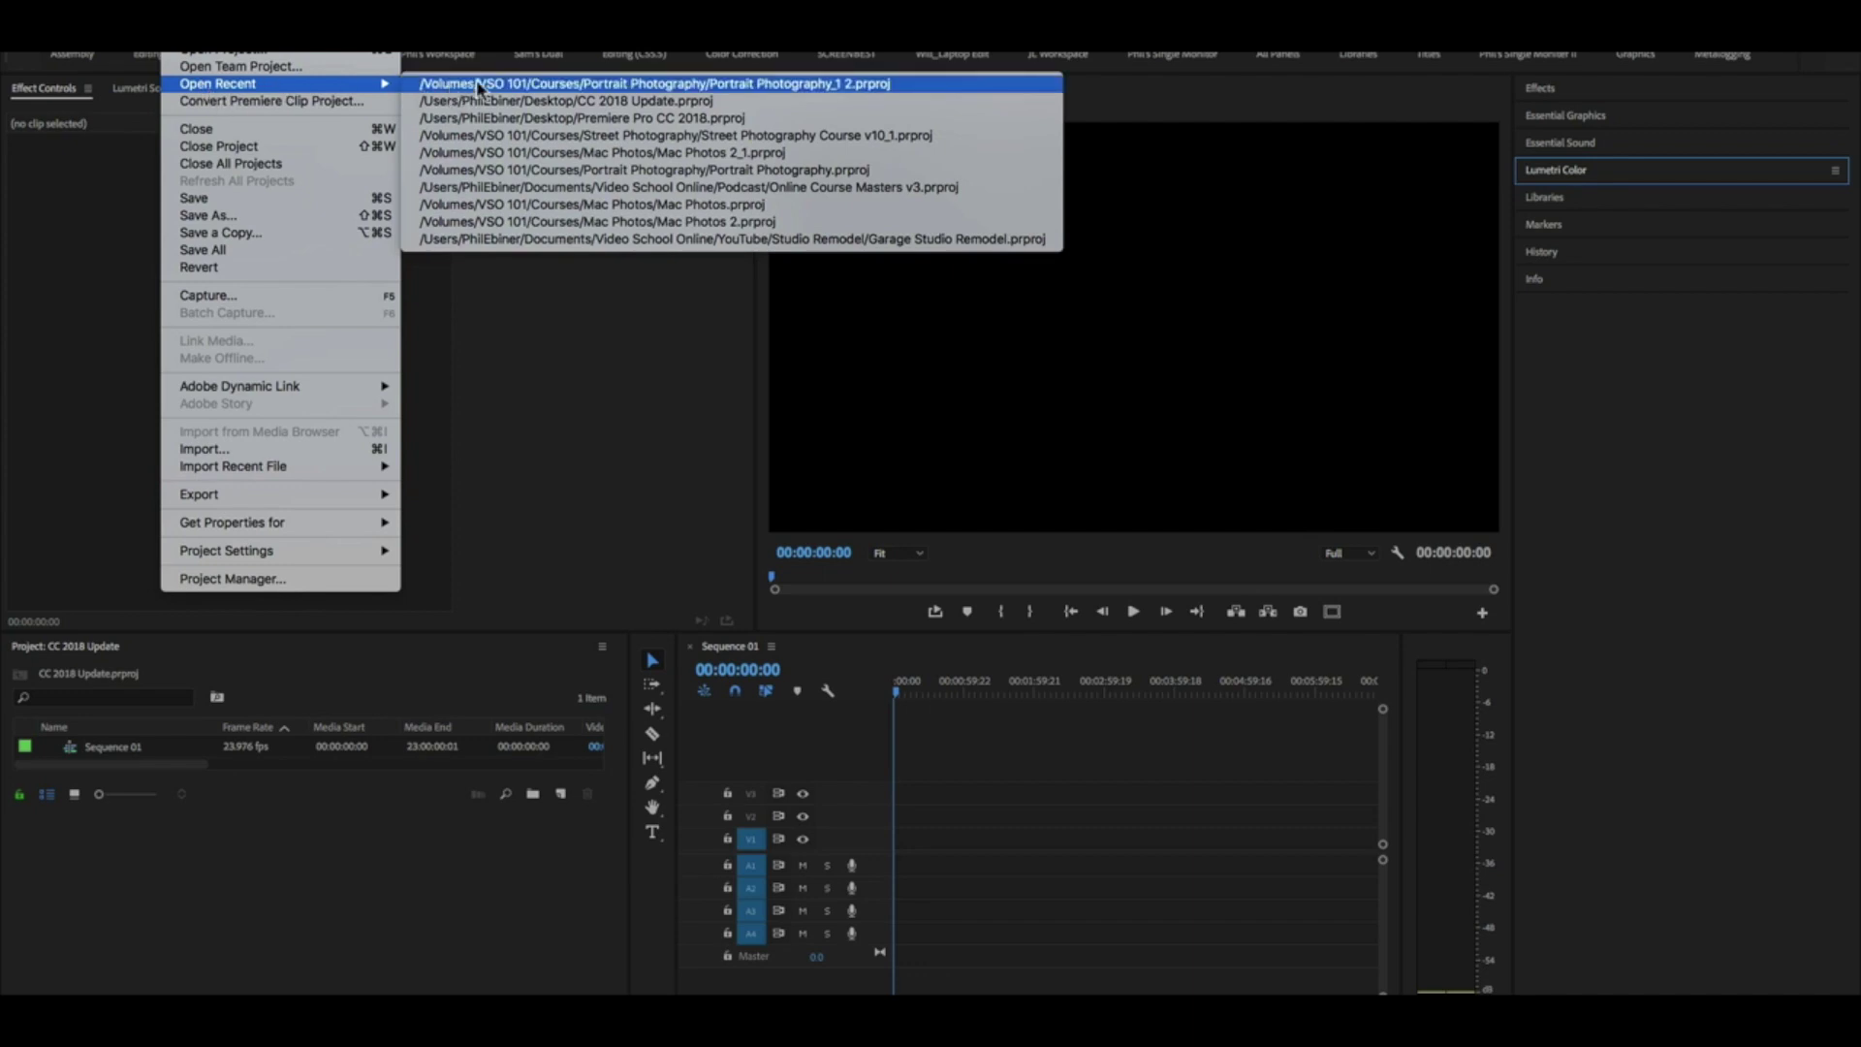
pyautogui.click(789, 81)
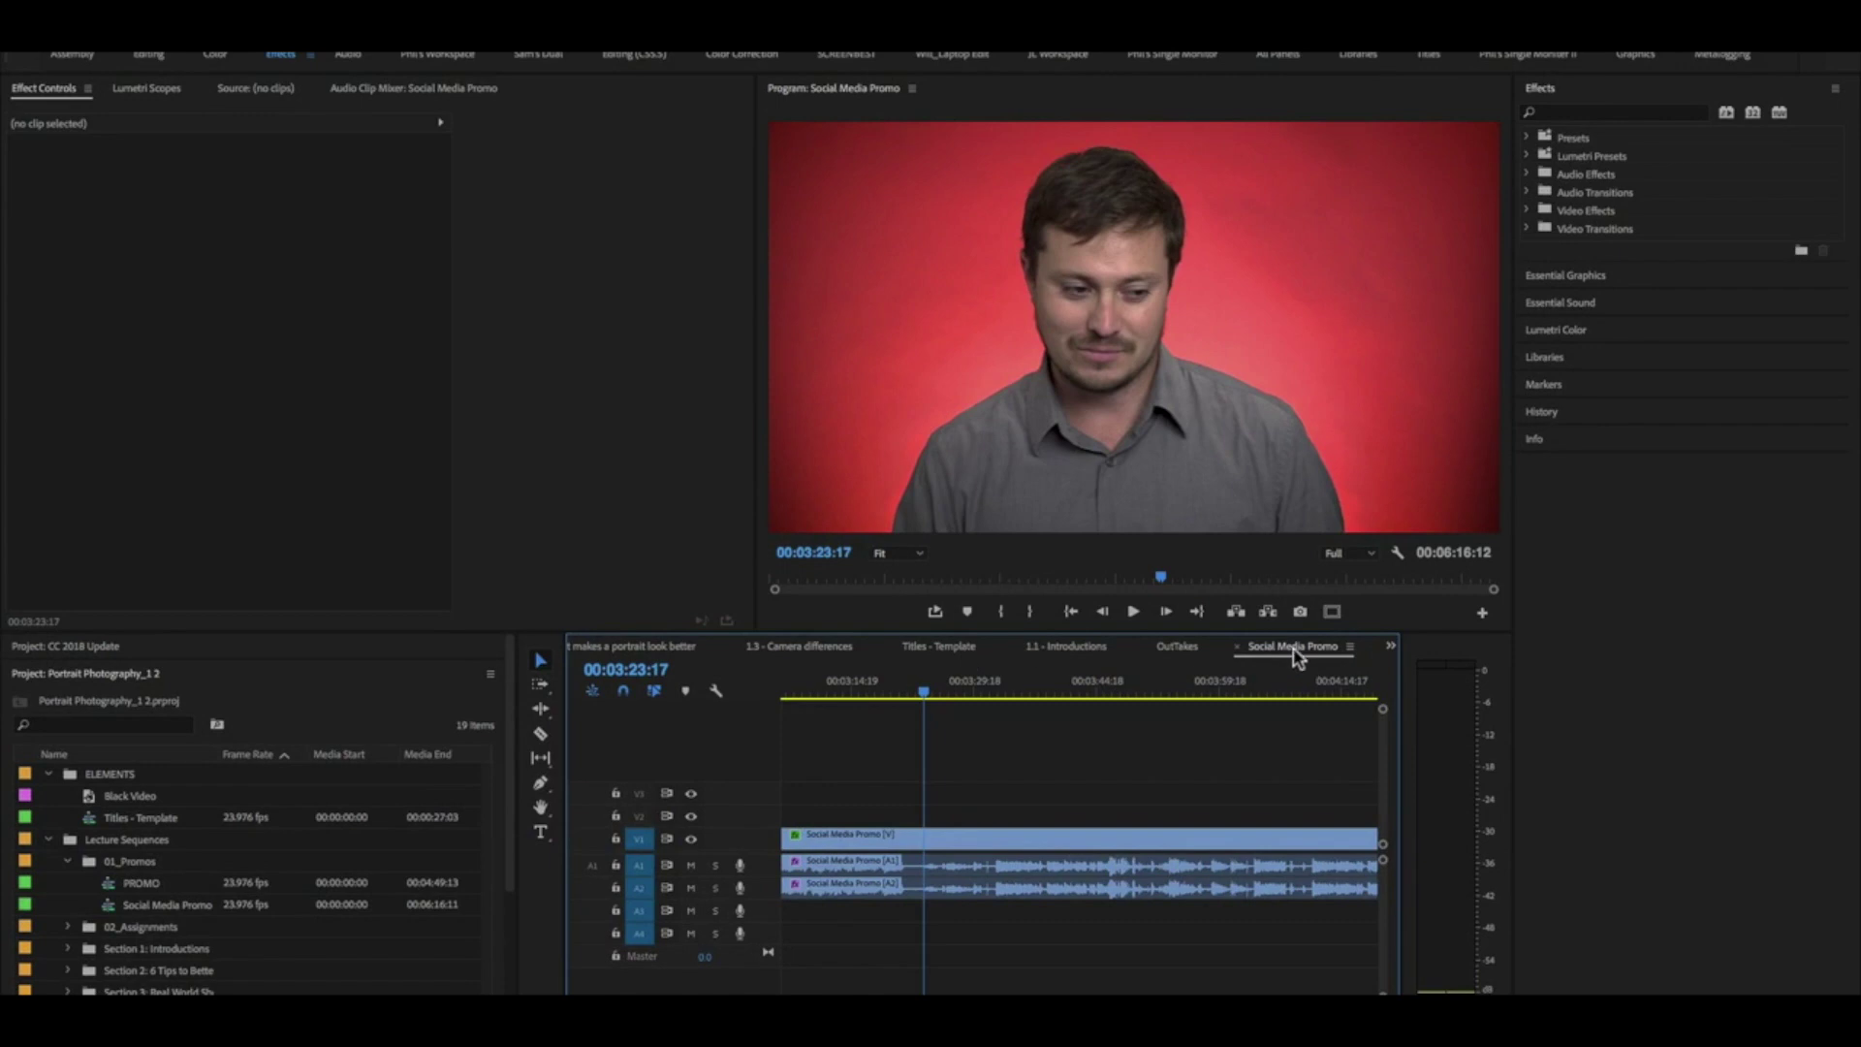
# - Close the Social Media Promo and OutTakes sequences, rewind the playhead, and select the Intro_Phil clips
pyautogui.click(1236, 648)
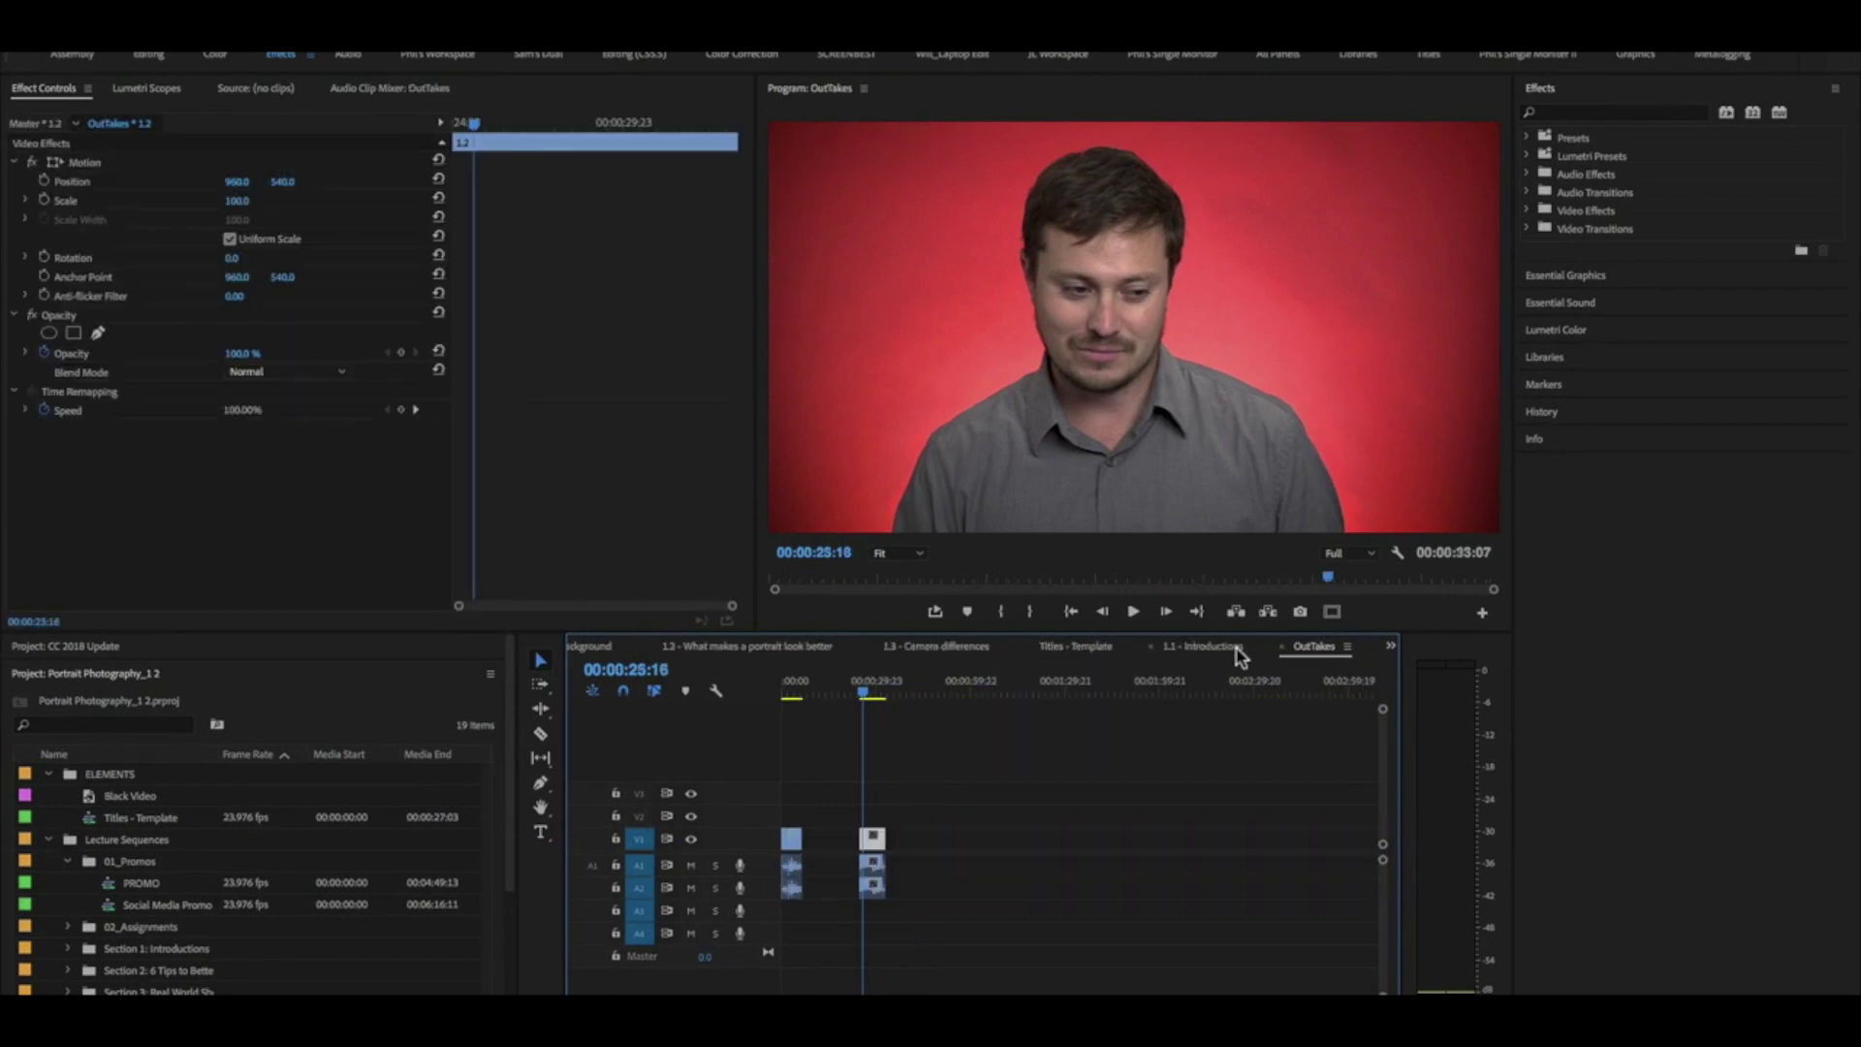
pyautogui.click(1287, 647)
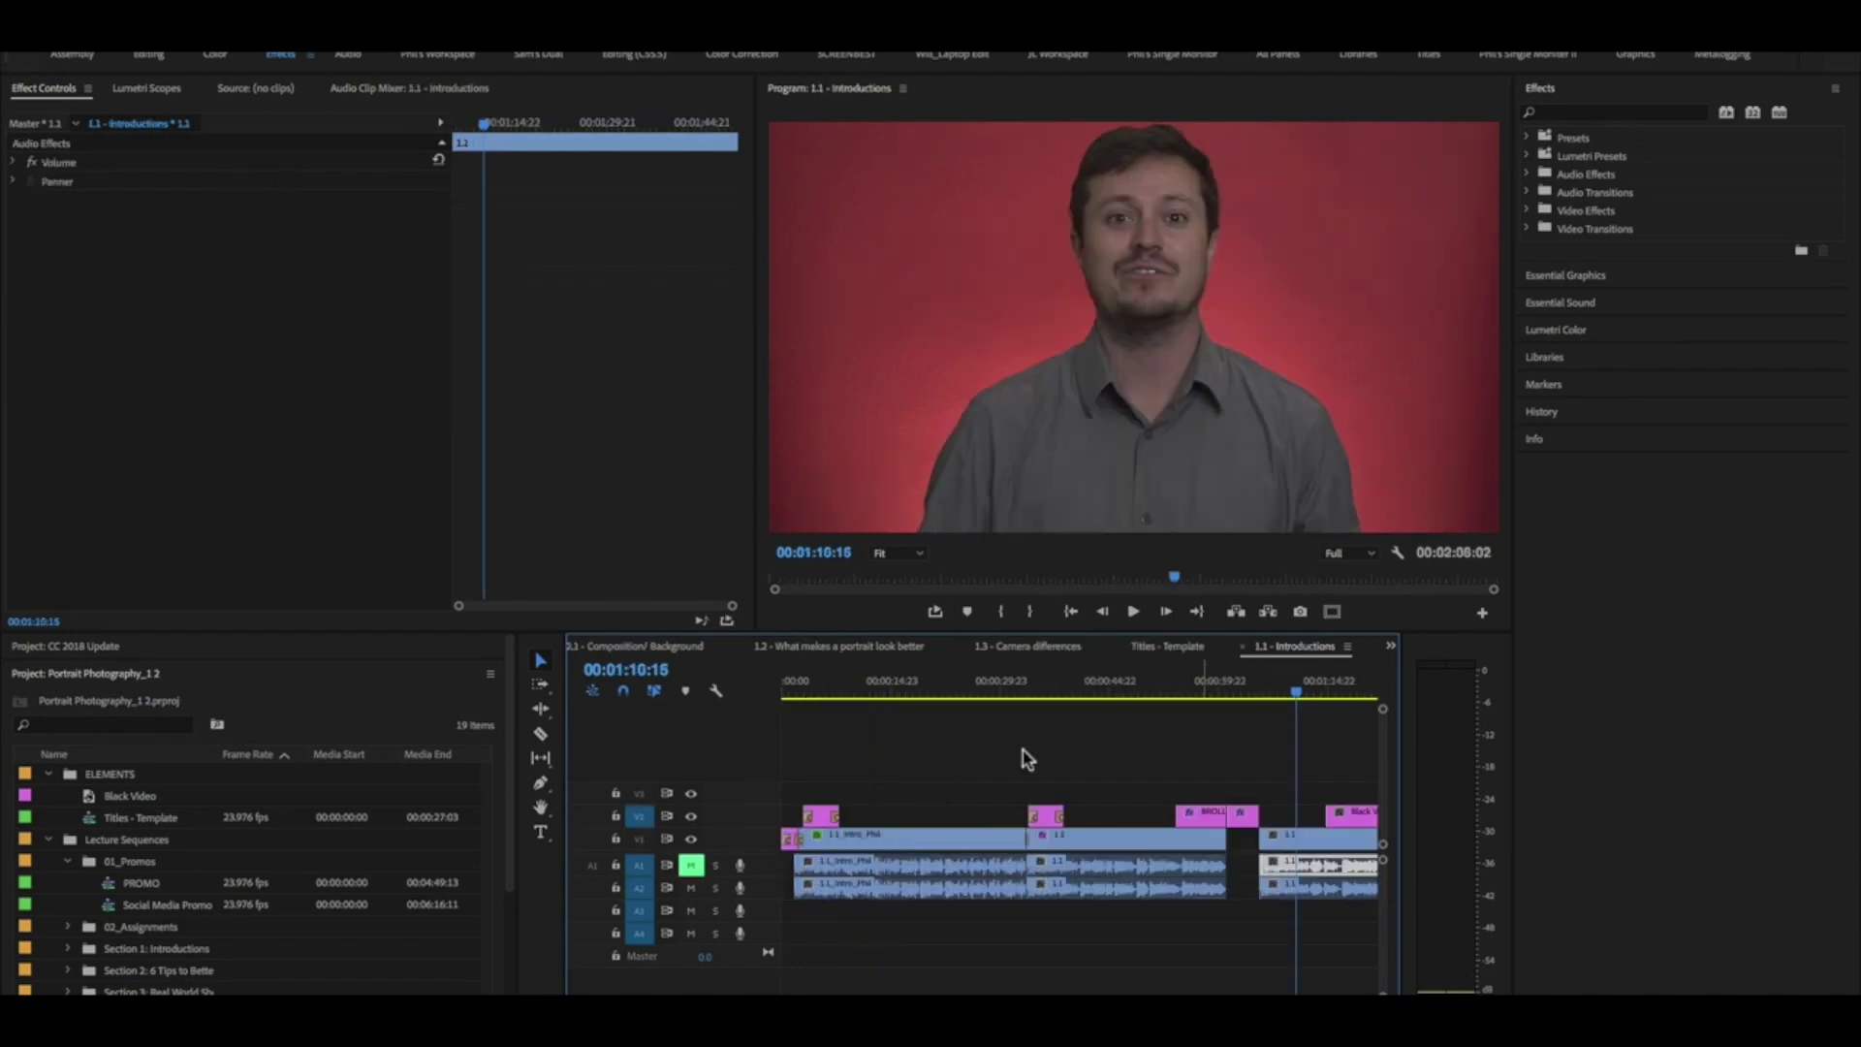
pyautogui.moveTo(876, 685); pyautogui.dragTo(834, 690)
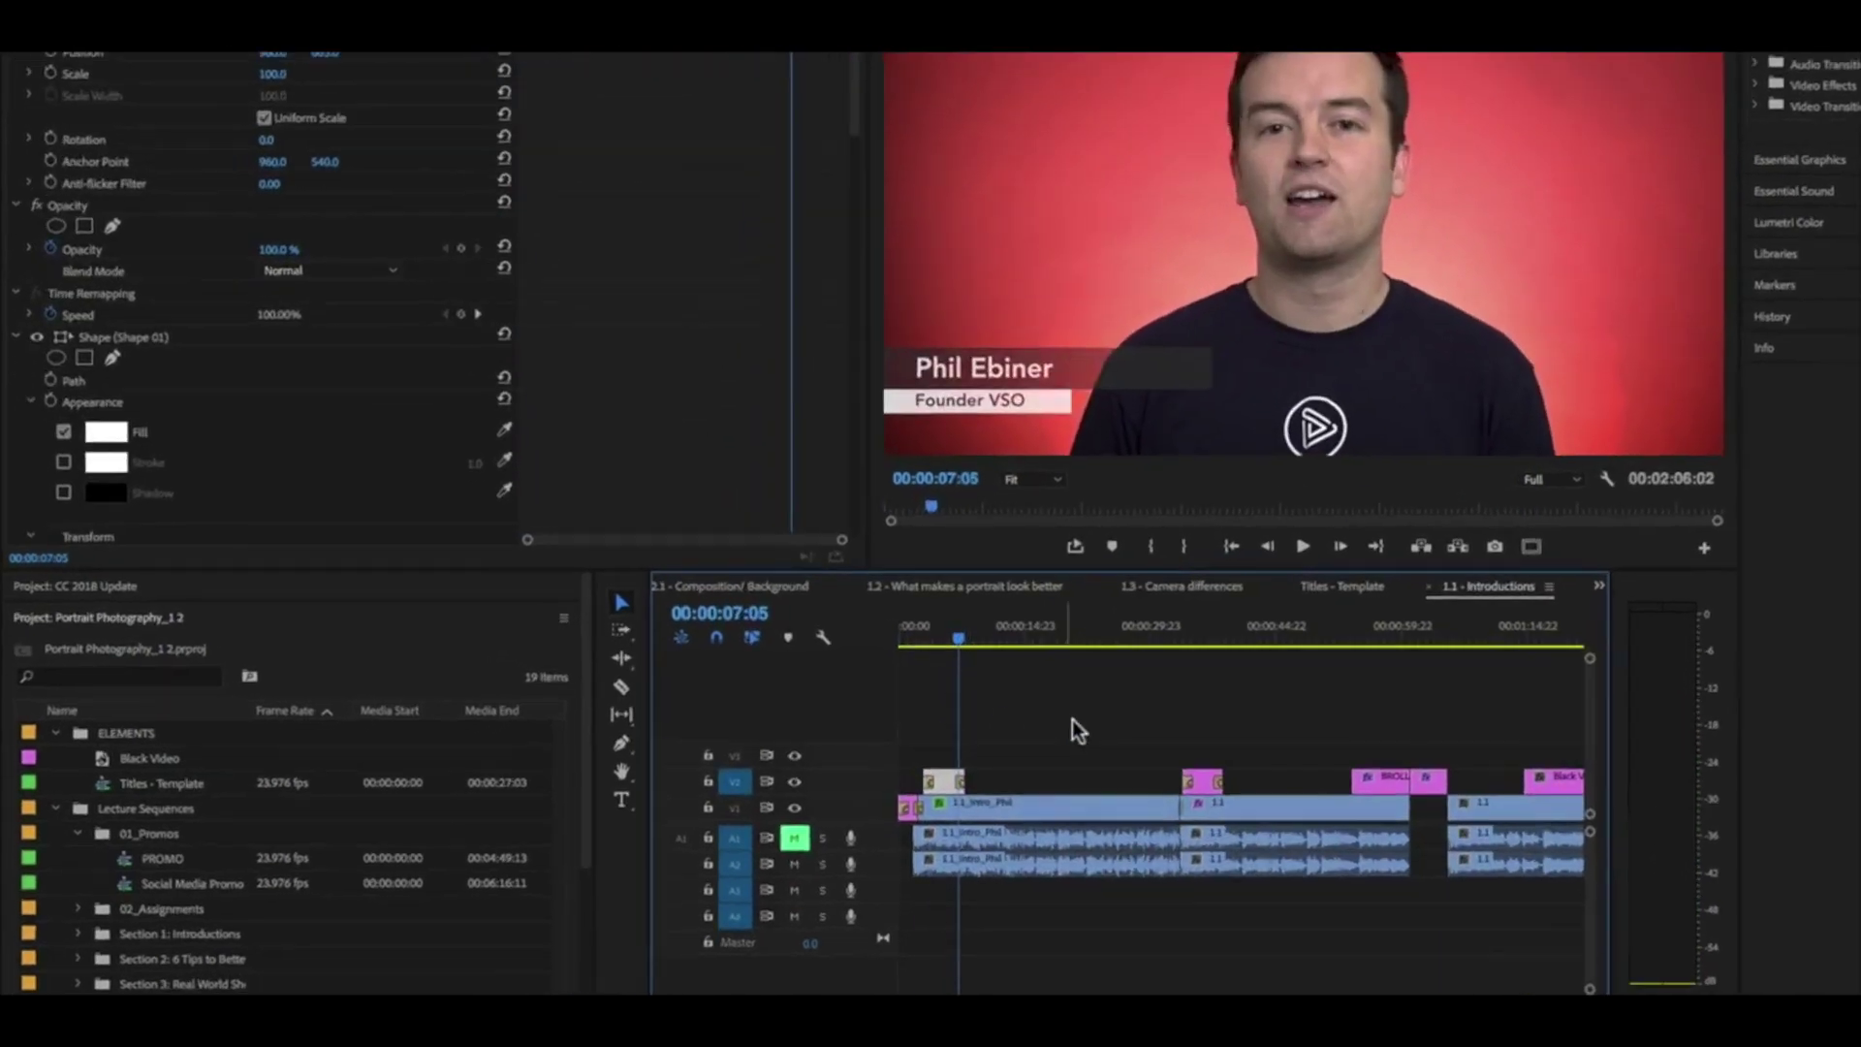
pyautogui.moveTo(1072, 719)
pyautogui.mouseDown()
pyautogui.moveTo(962, 797)
pyautogui.moveTo(897, 879)
pyautogui.mouseUp()
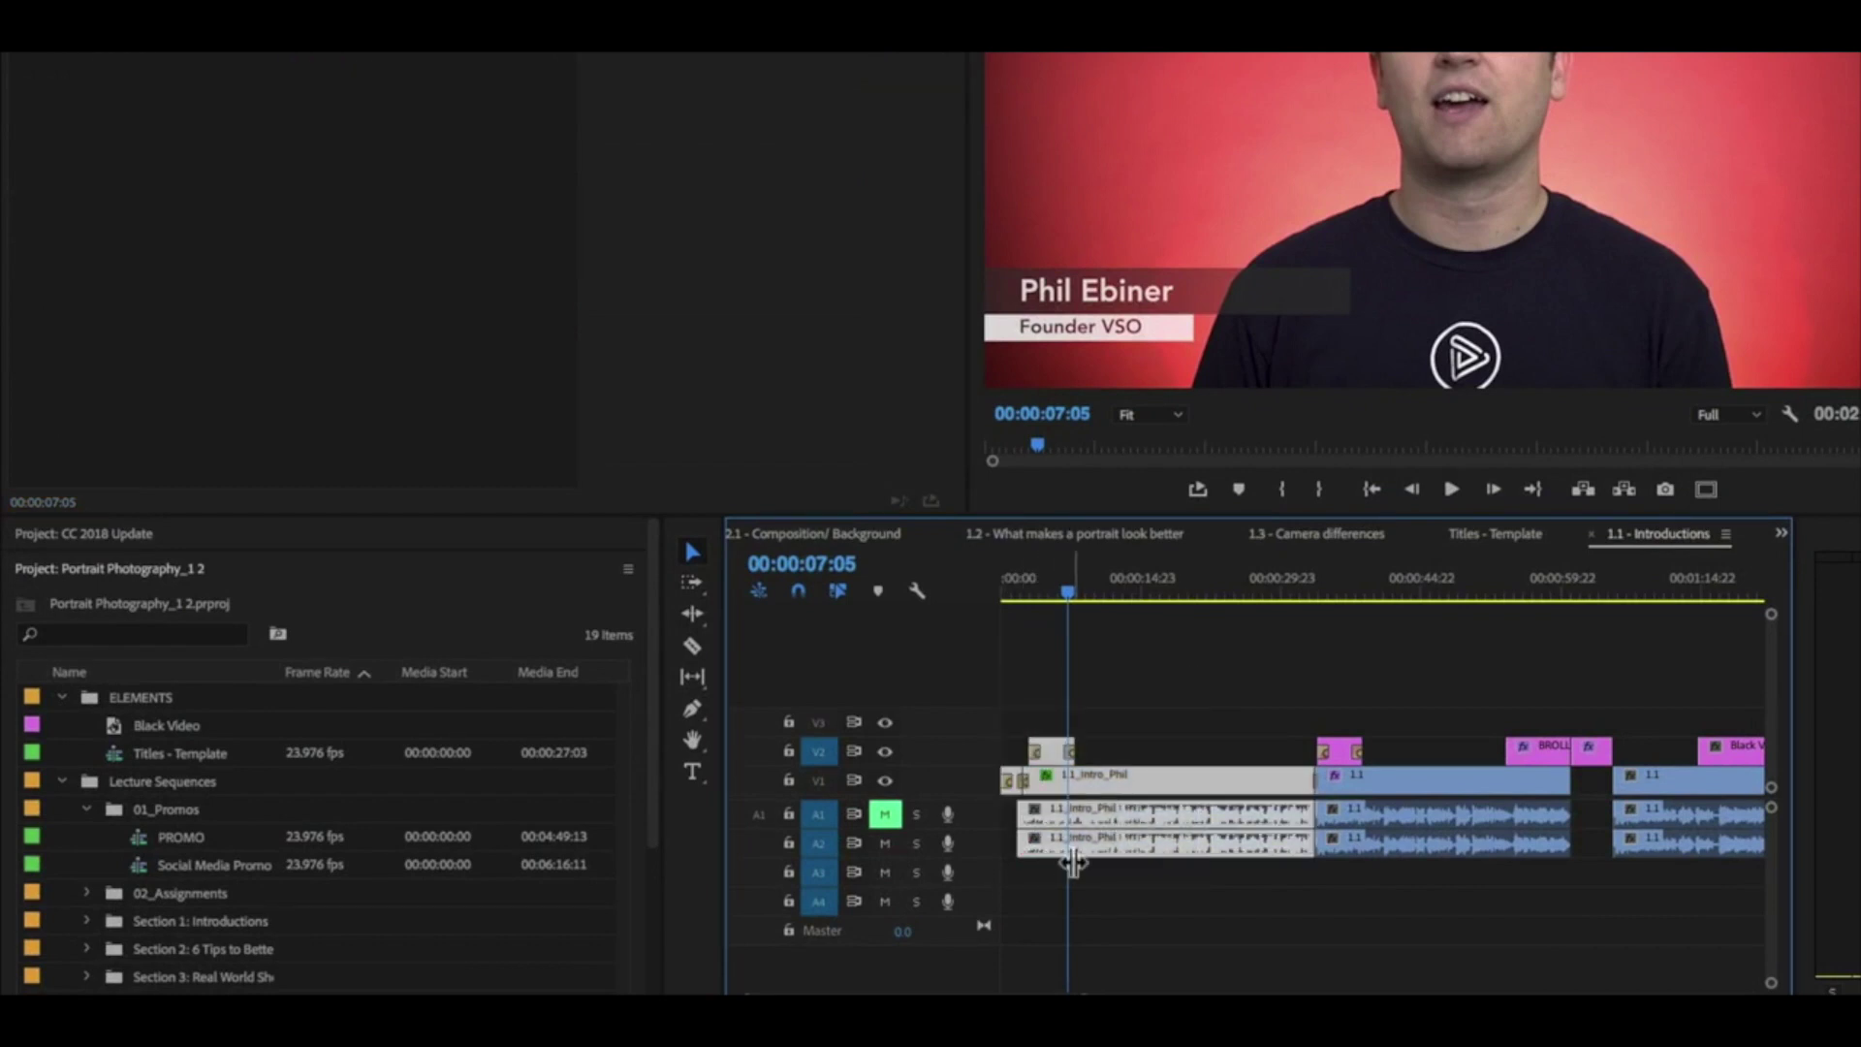
# - Paste the Intro_Phil video and audio clips into Sequence 01, then move the playhead to 00:00:10:19
pyautogui.moveTo(1229, 688); pyautogui.dragTo(956, 770)
pyautogui.click(128, 534)
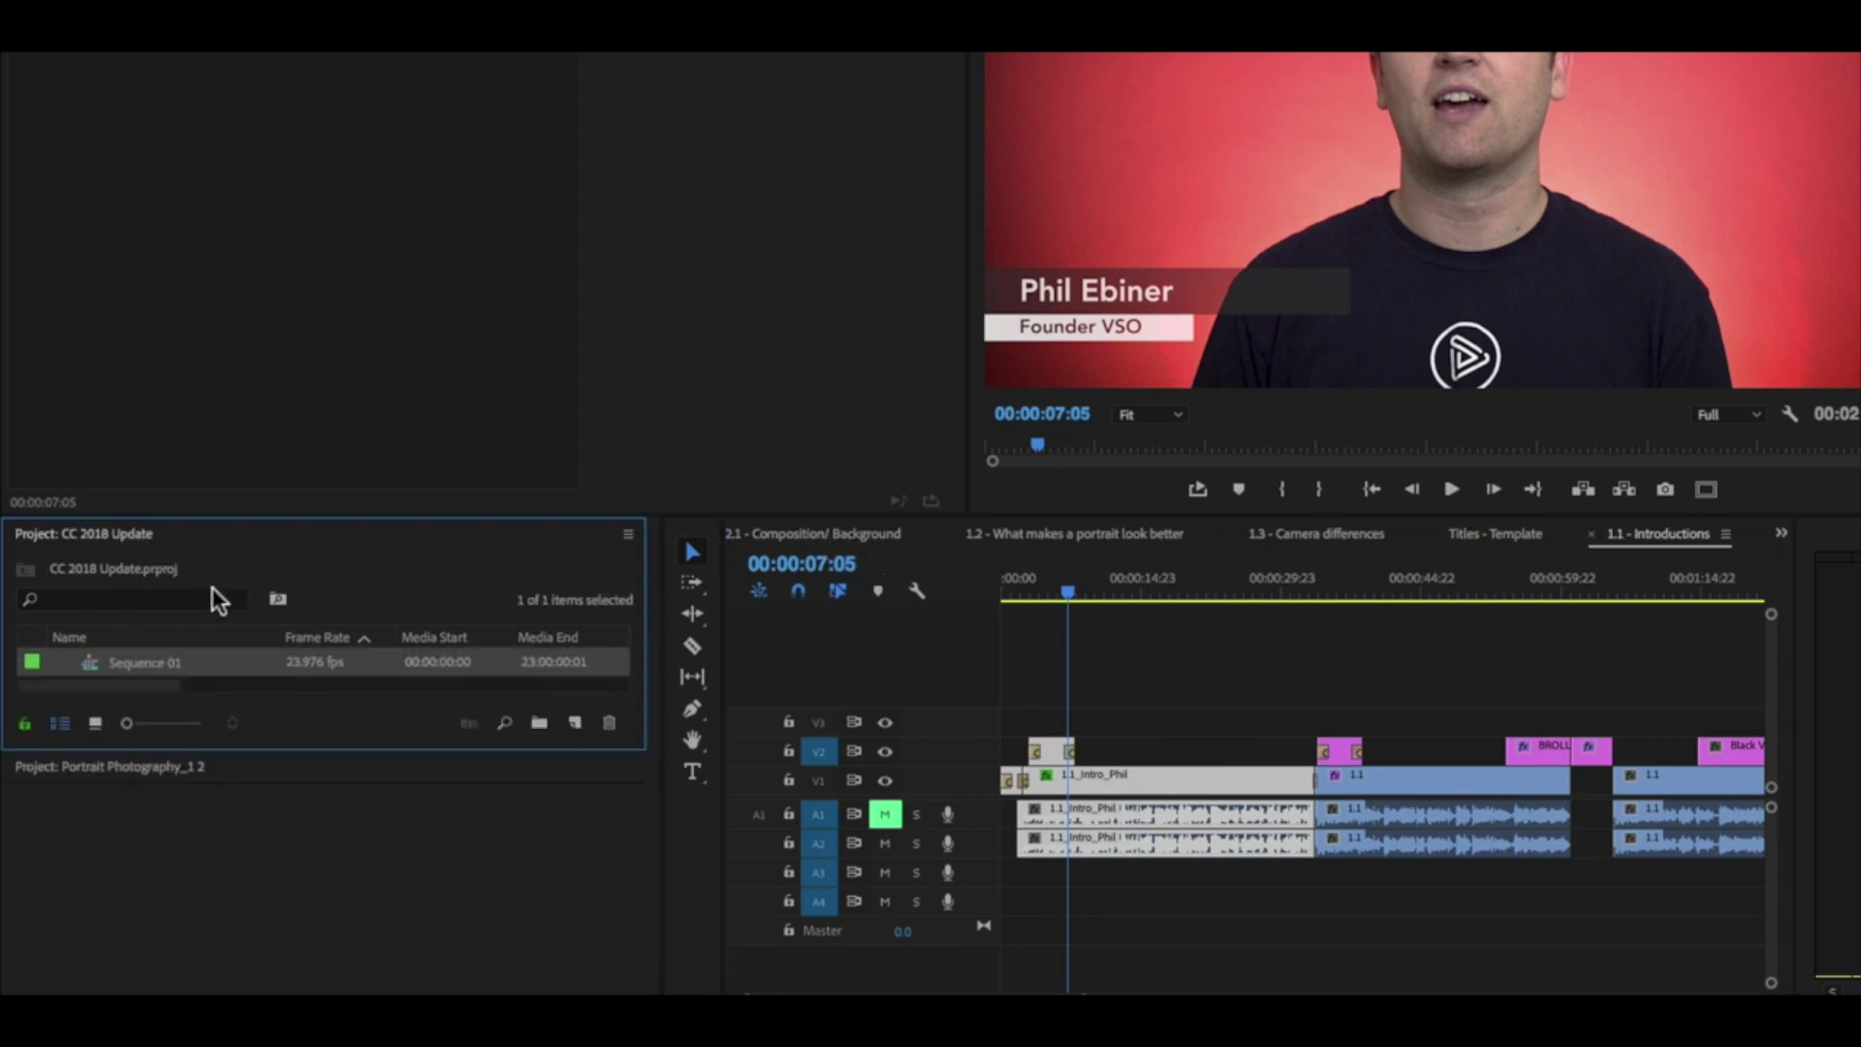
pyautogui.doubleClick(91, 661)
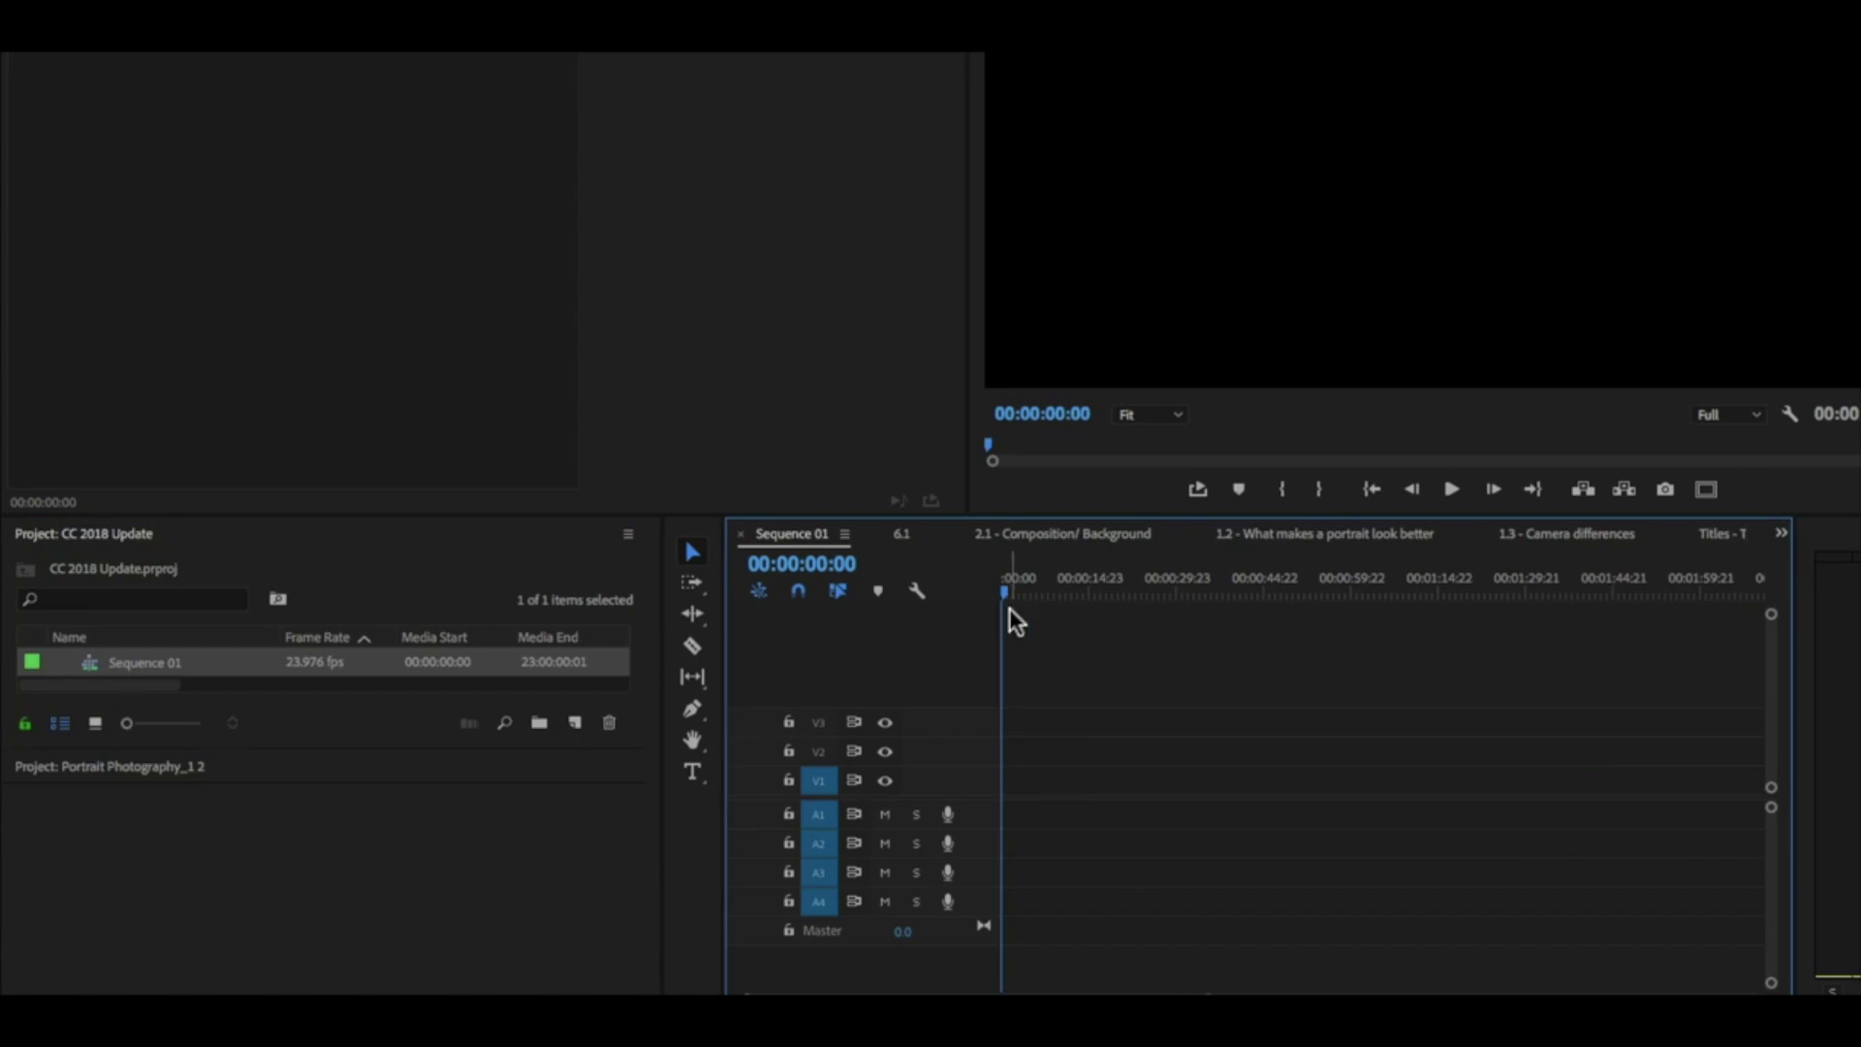
pyautogui.hotkey('ctrl', 'v')
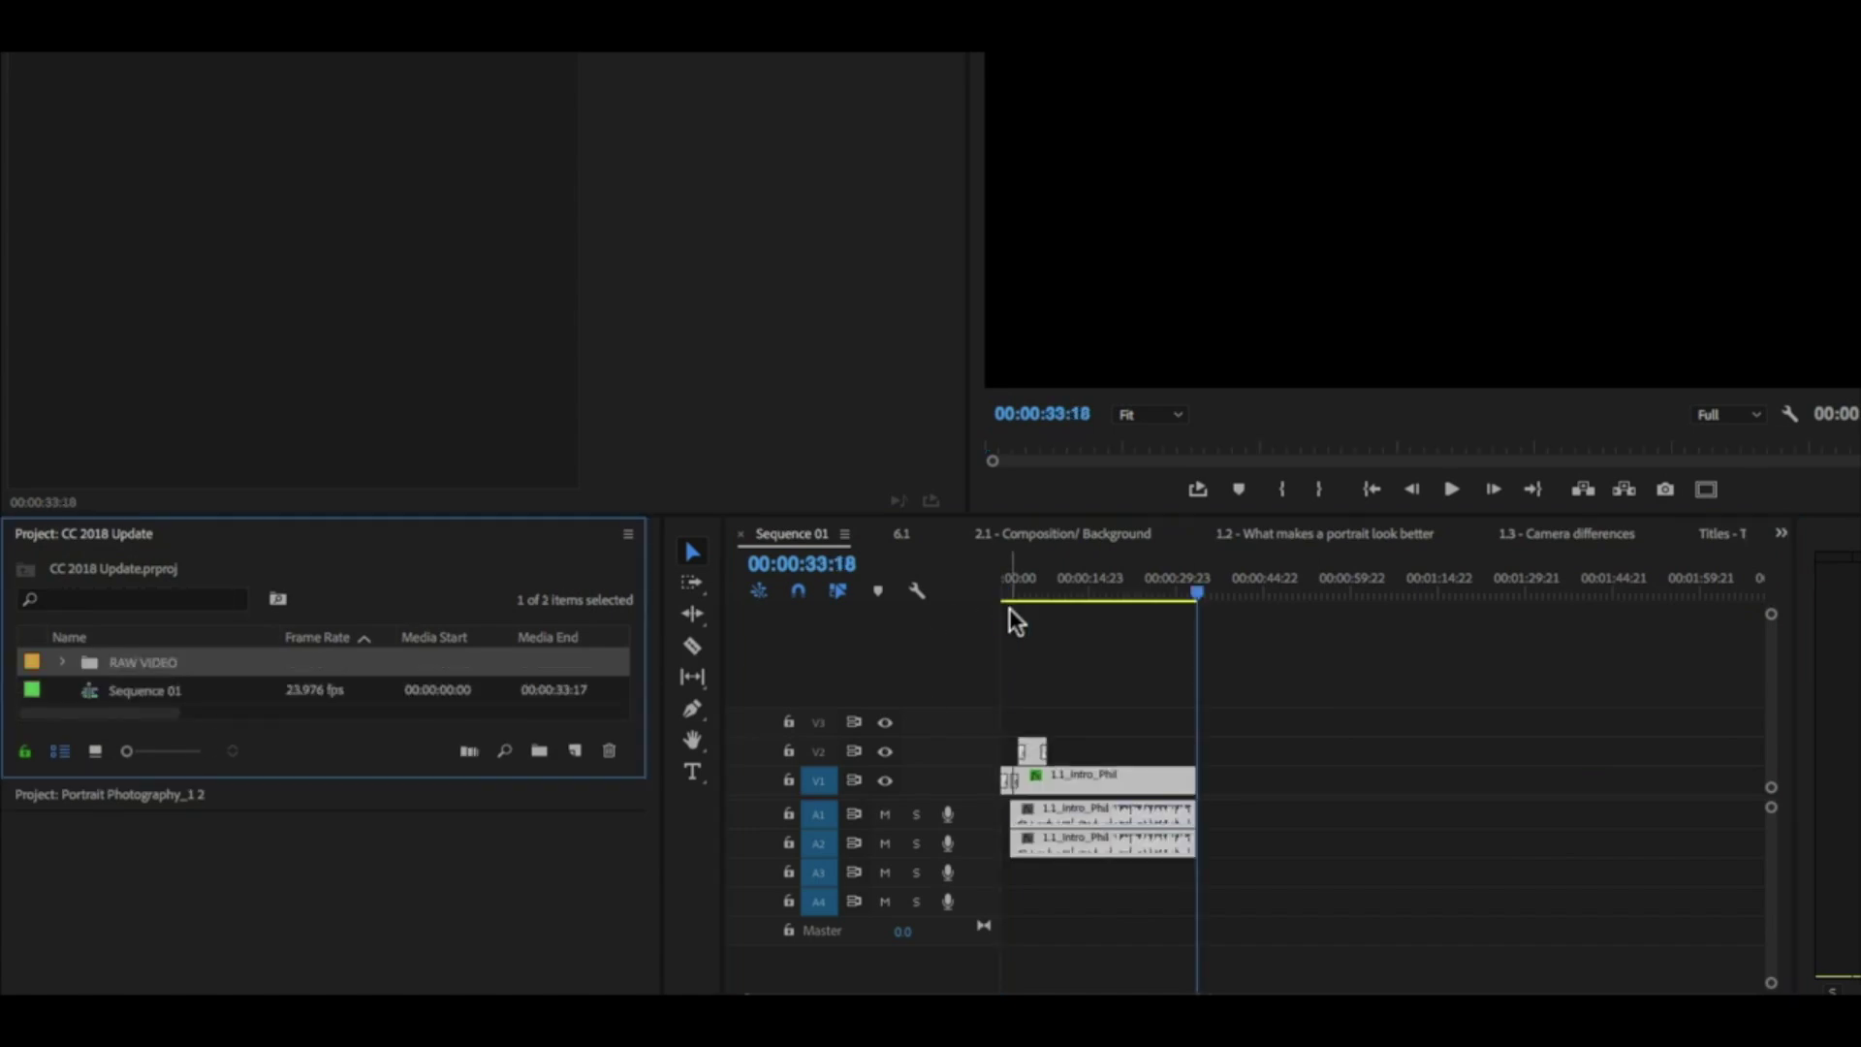
pyautogui.click(1063, 578)
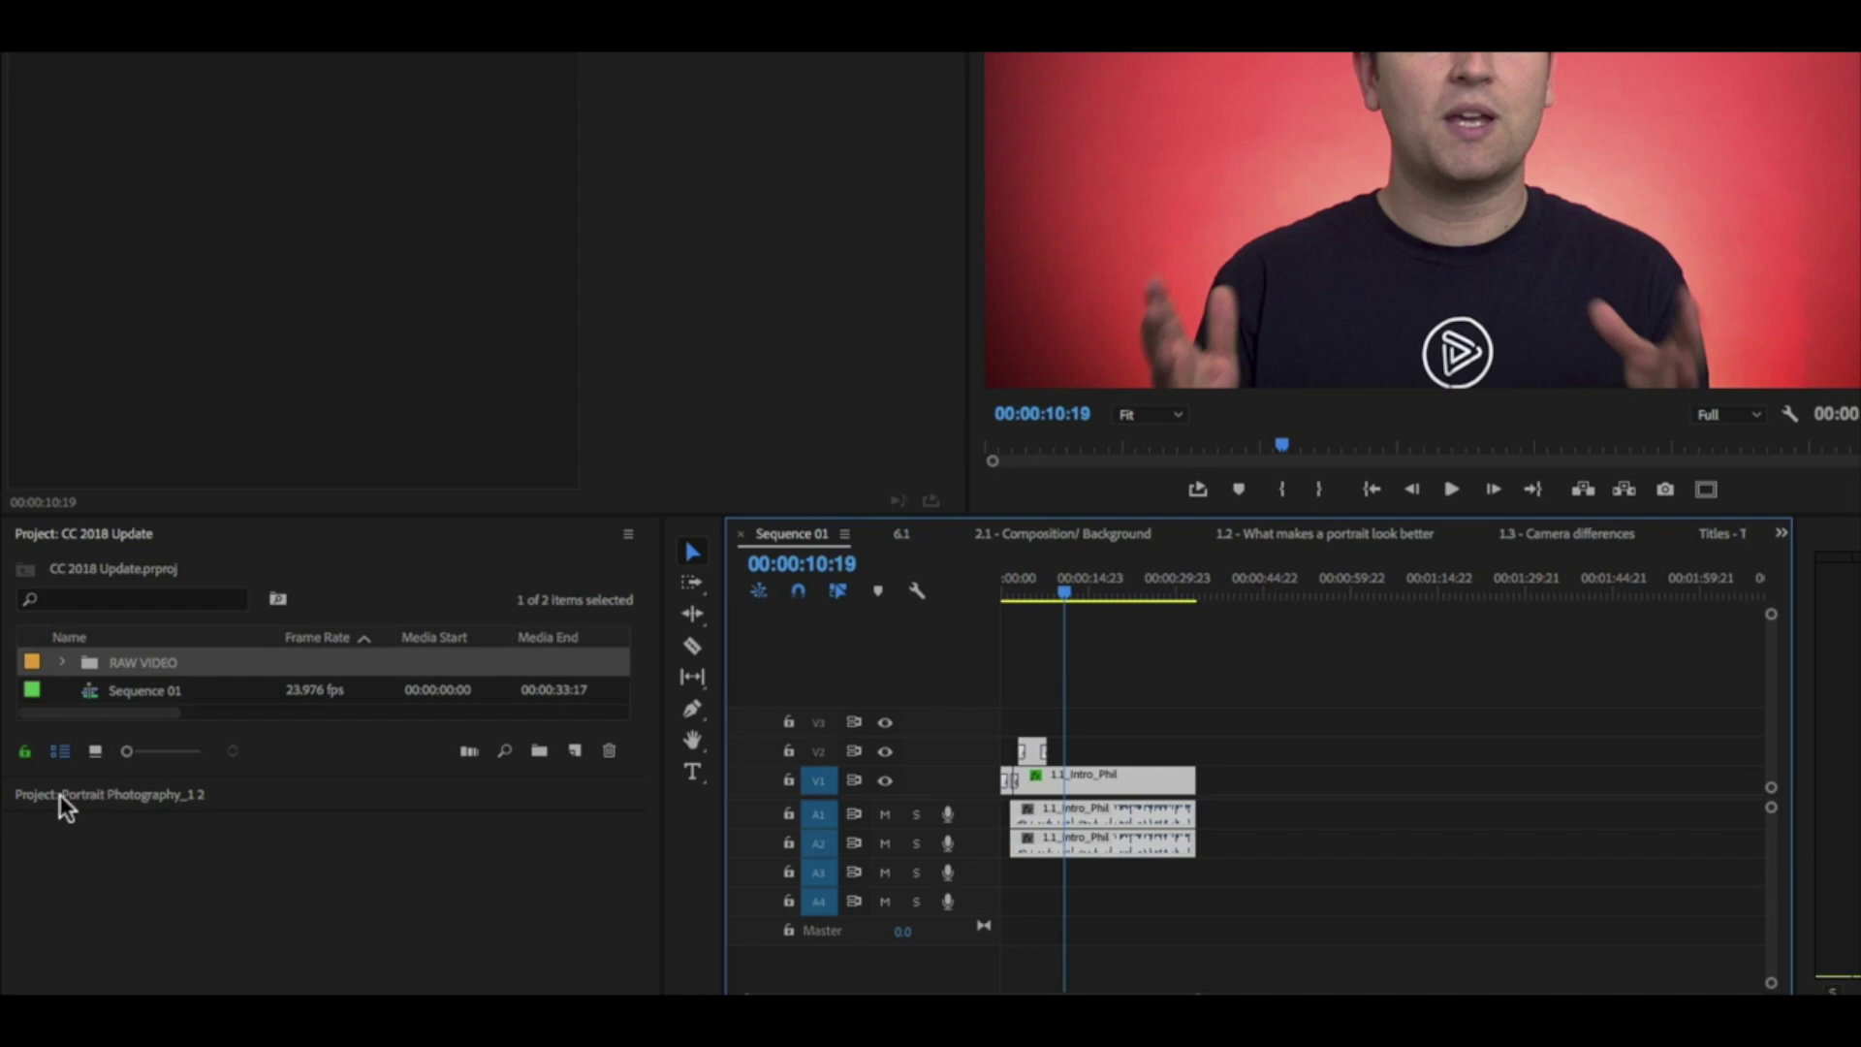
# - Dock the Portrait Photography_1 2 project panel below the CC 2018 Update panel
pyautogui.click(173, 799)
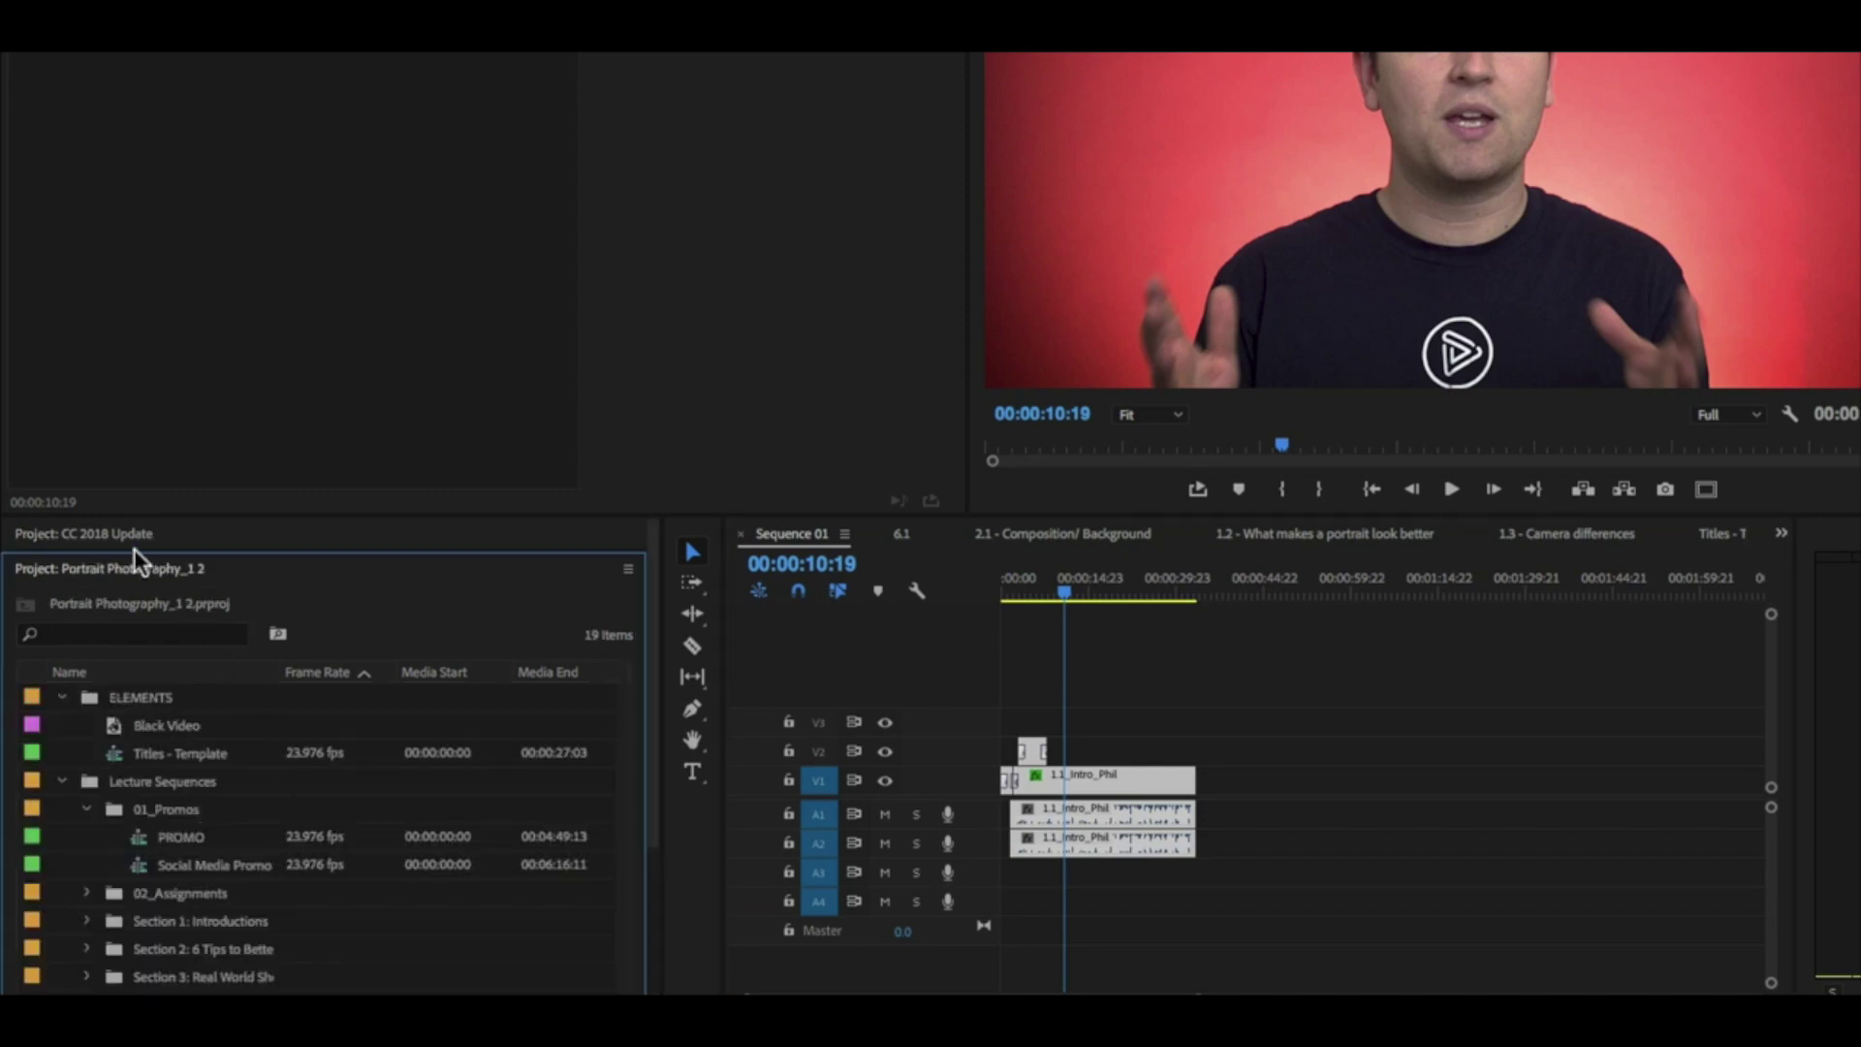
pyautogui.click(97, 533)
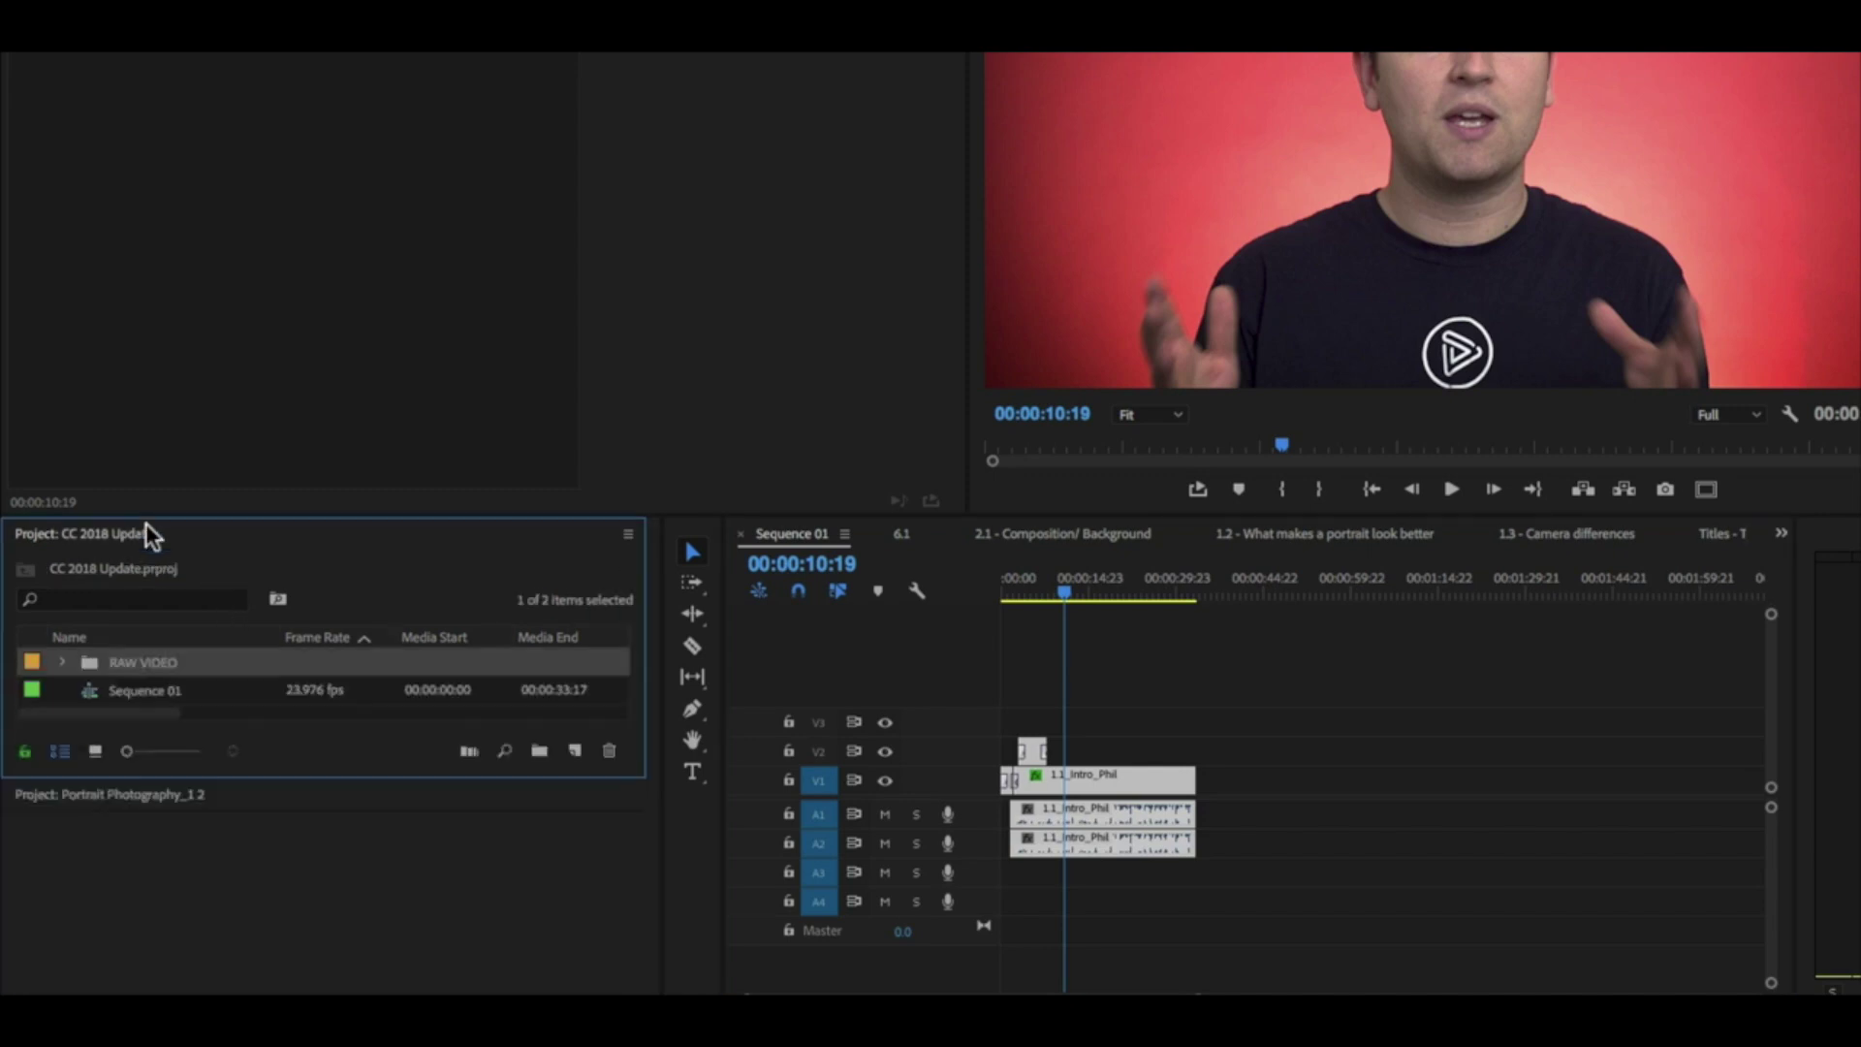
pyautogui.click(136, 797)
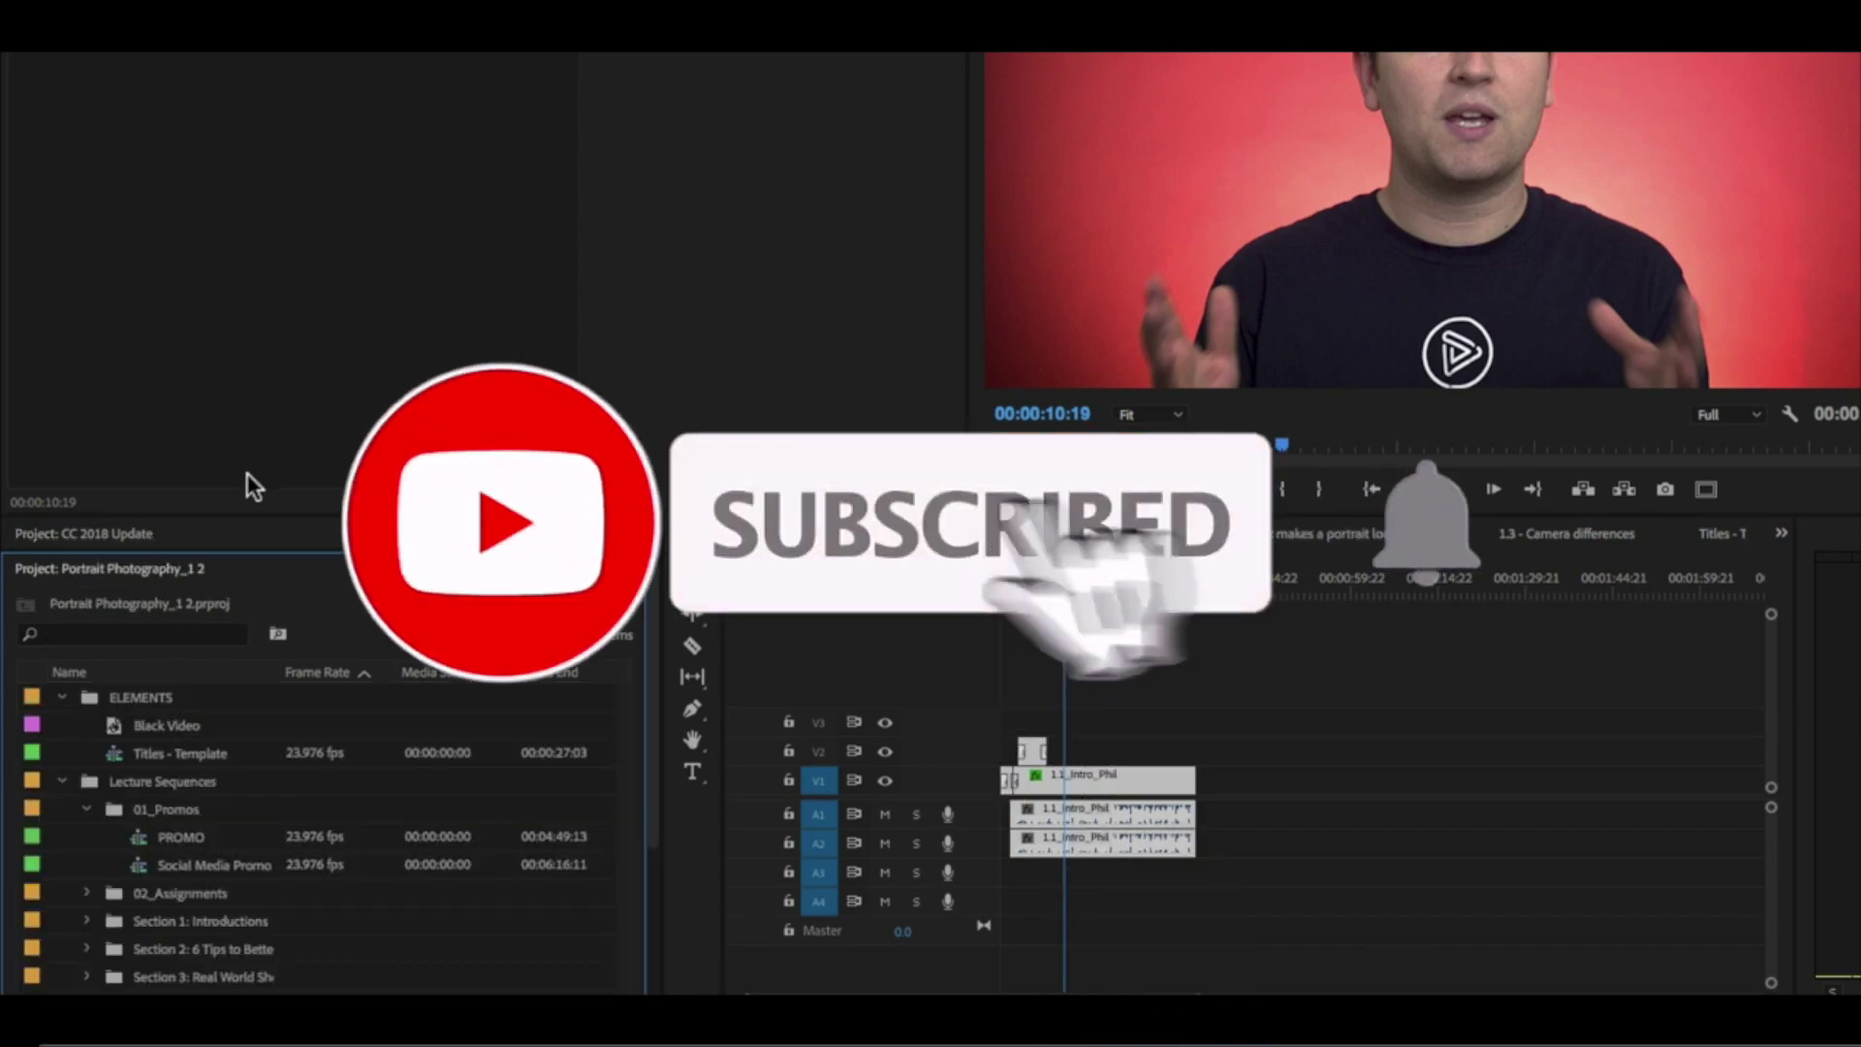
pyautogui.click(81, 535)
pyautogui.click(110, 795)
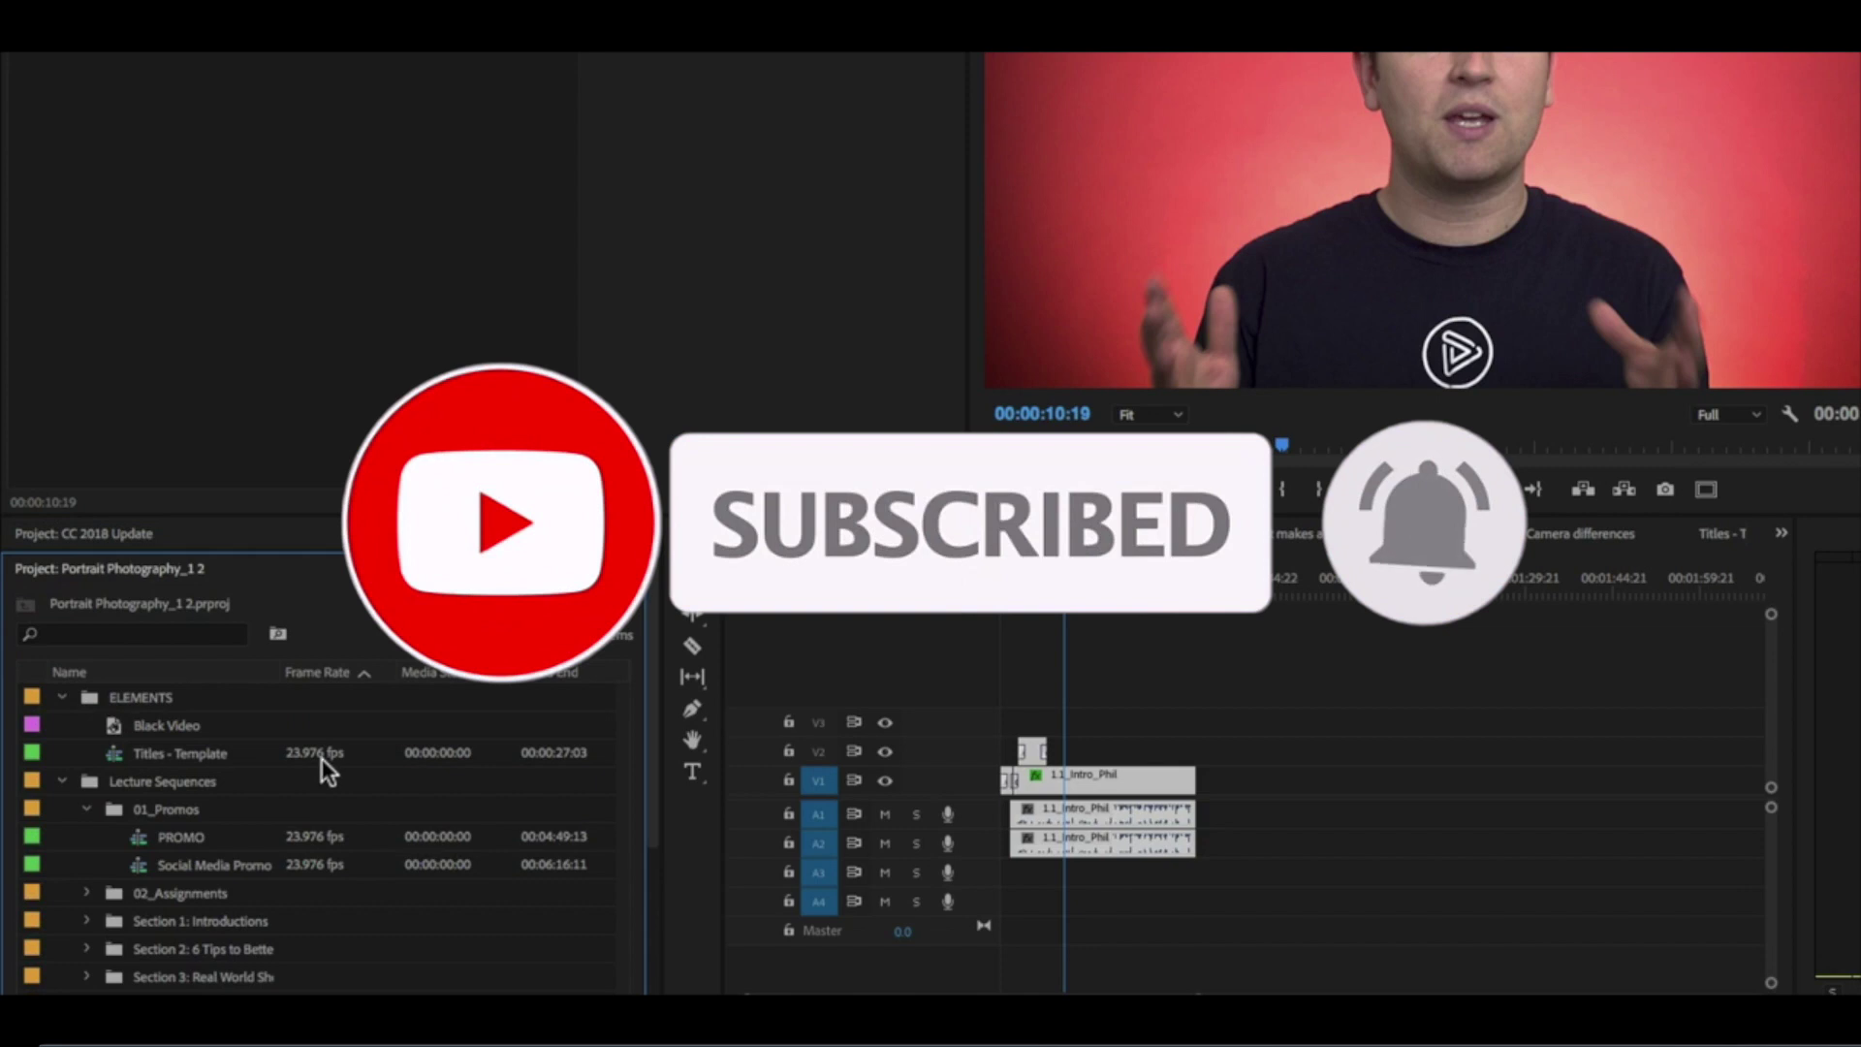
pyautogui.click(137, 573)
pyautogui.moveTo(148, 573); pyautogui.dragTo(308, 987)
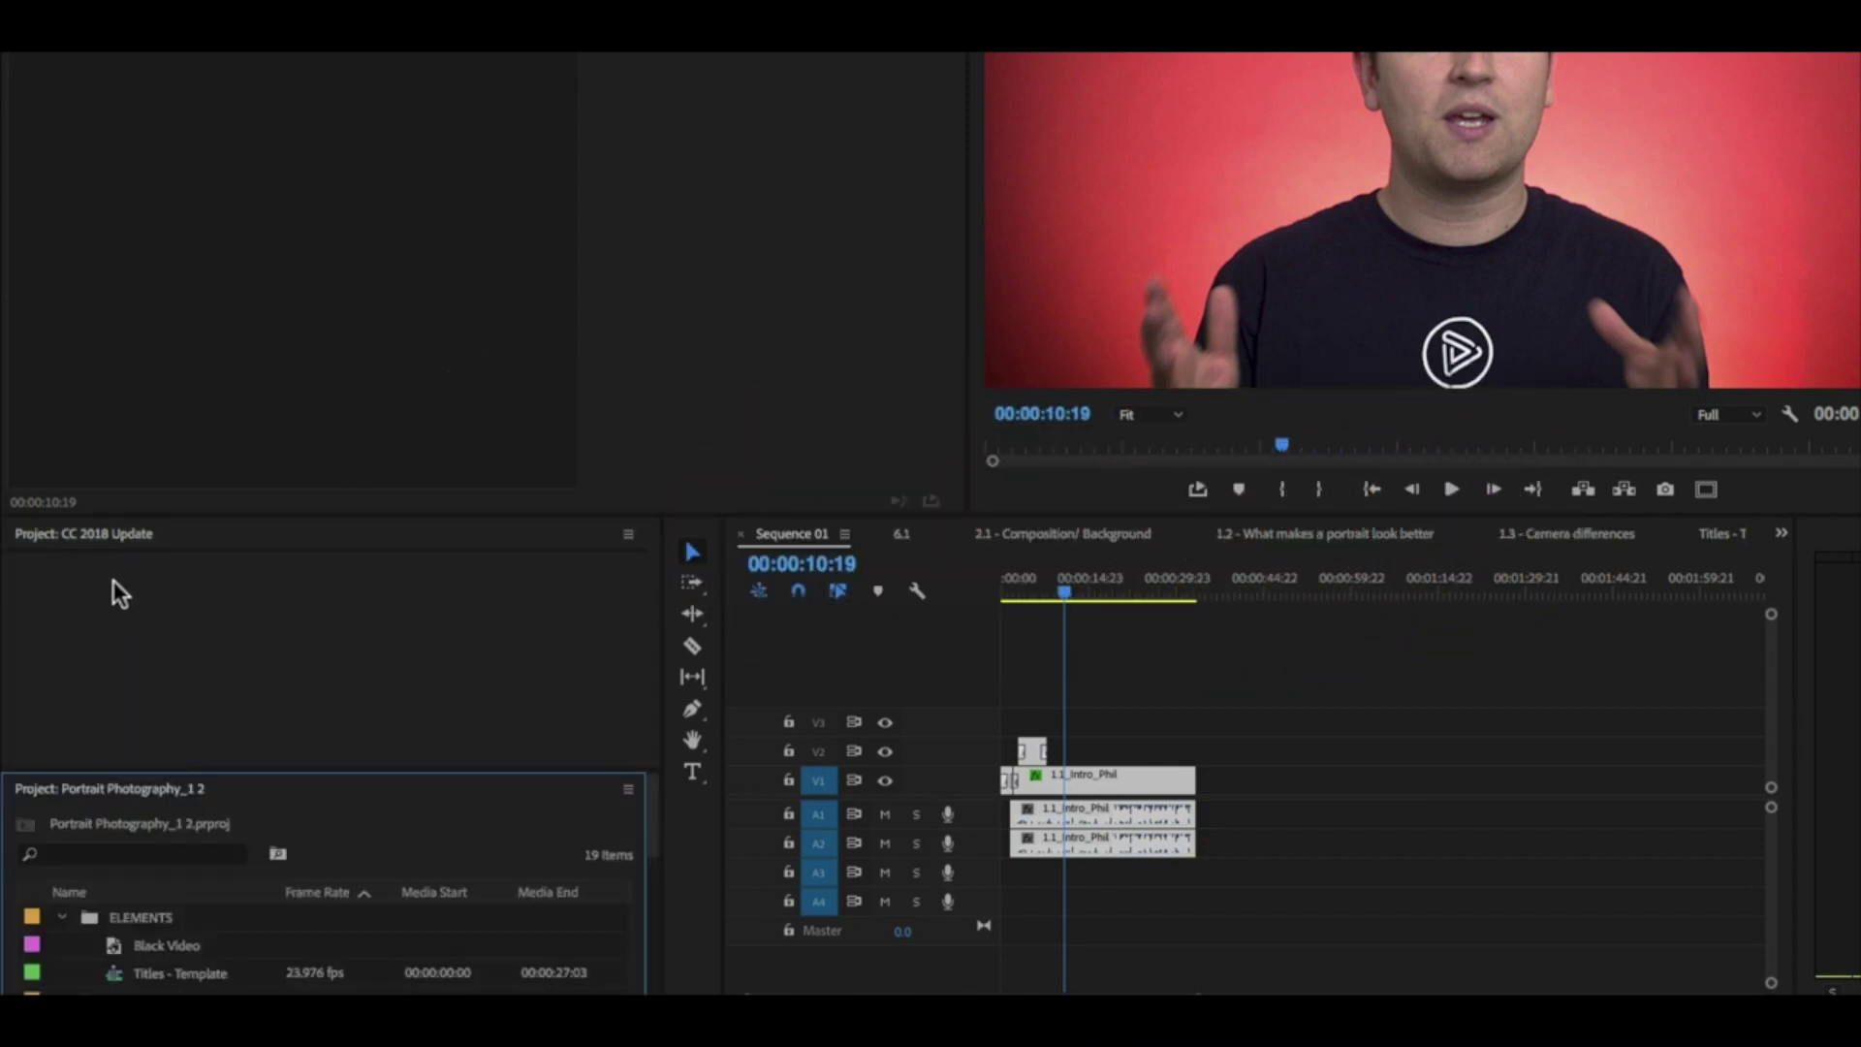
pyautogui.click(97, 536)
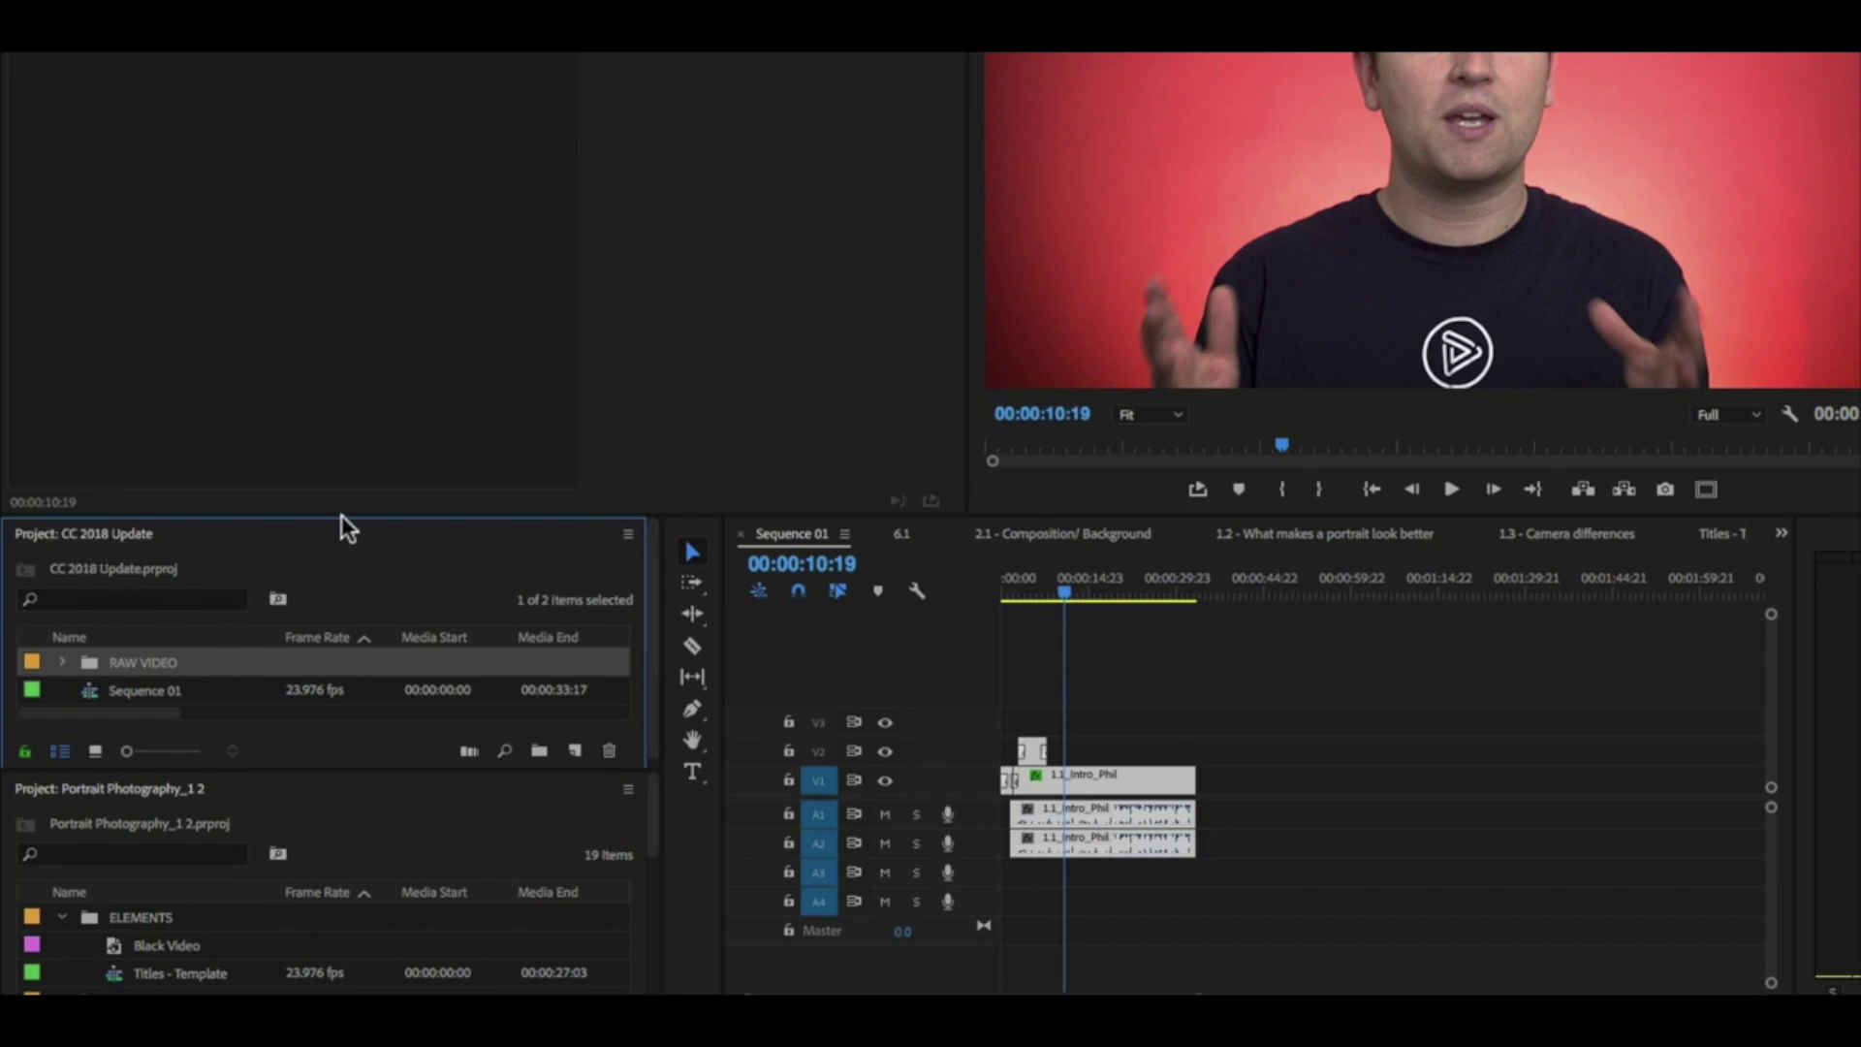
# - Resize the project panels so Portrait Photography_1 2 has more vertical room
pyautogui.moveTo(341, 516); pyautogui.dragTo(380, 348)
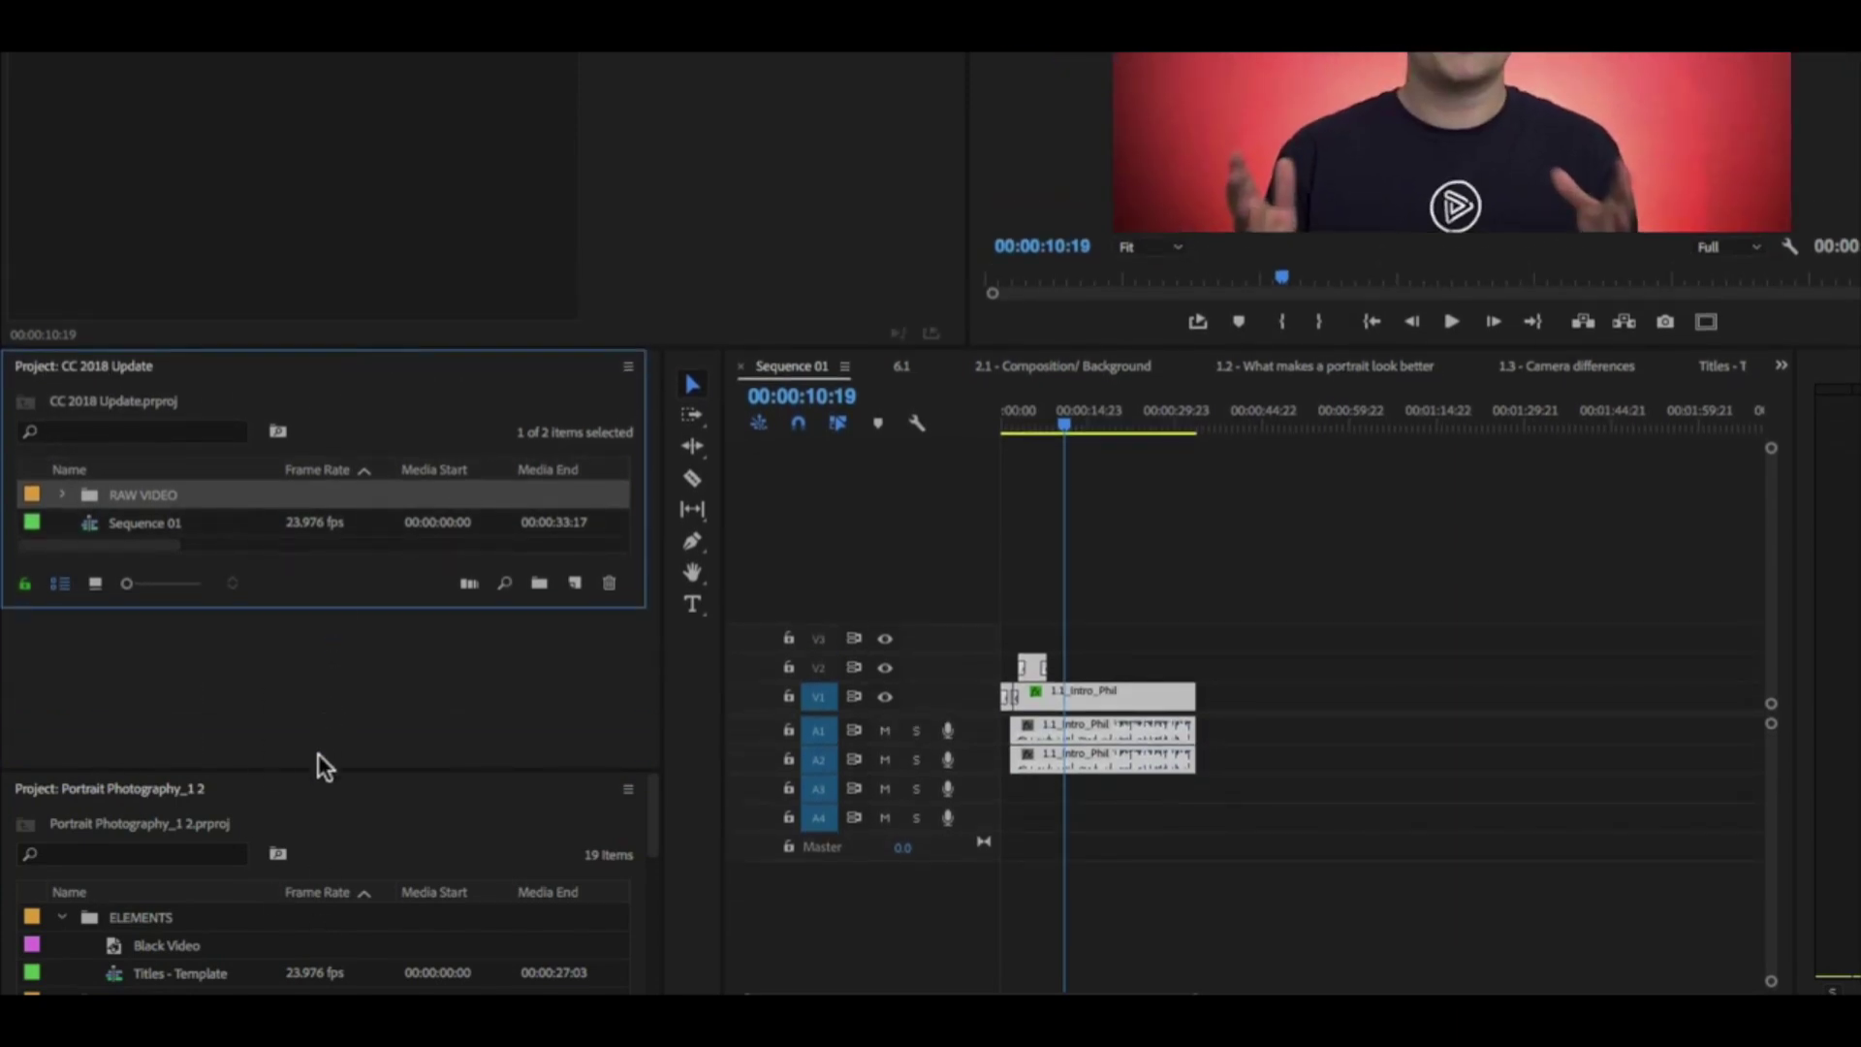
pyautogui.moveTo(325, 771); pyautogui.dragTo(340, 655)
pyautogui.scroll(-3, 289, 835)
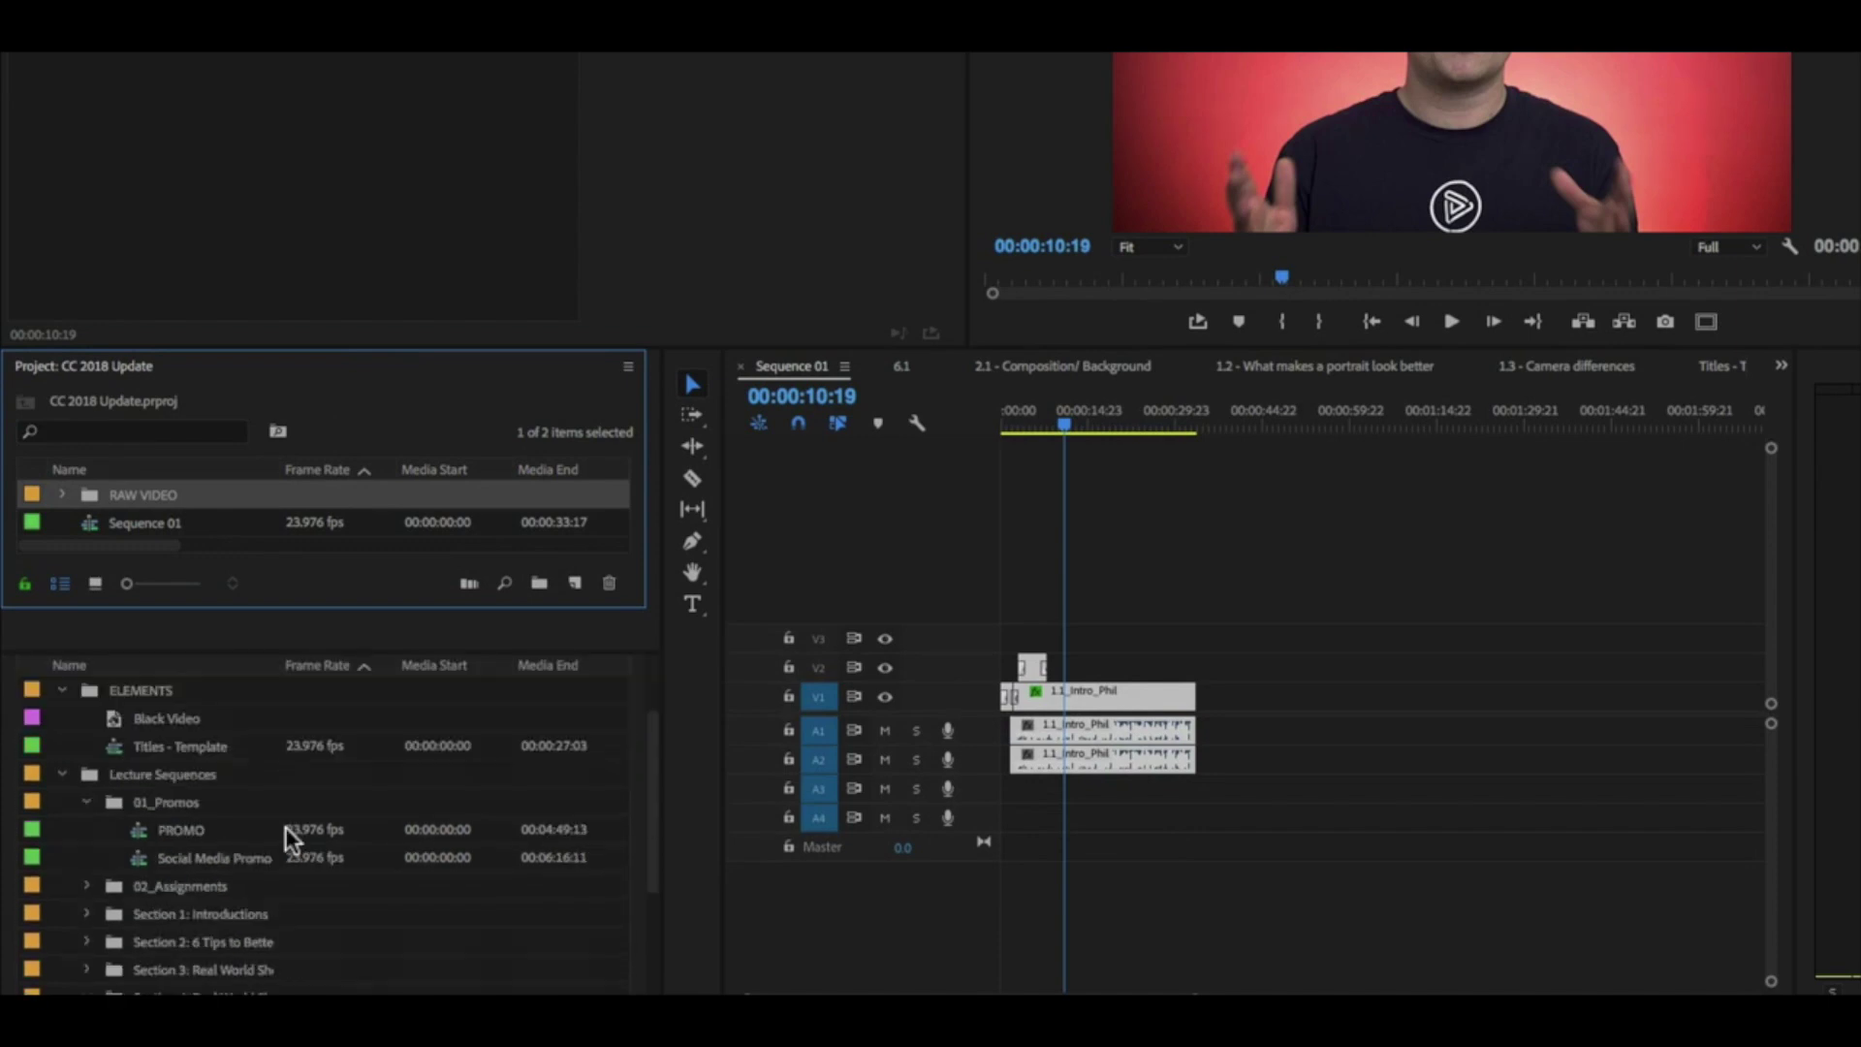
# - Collapse 01_Promos and Lecture Sequences, then drag Black Video into the CC 2018 Update project
pyautogui.click(85, 799)
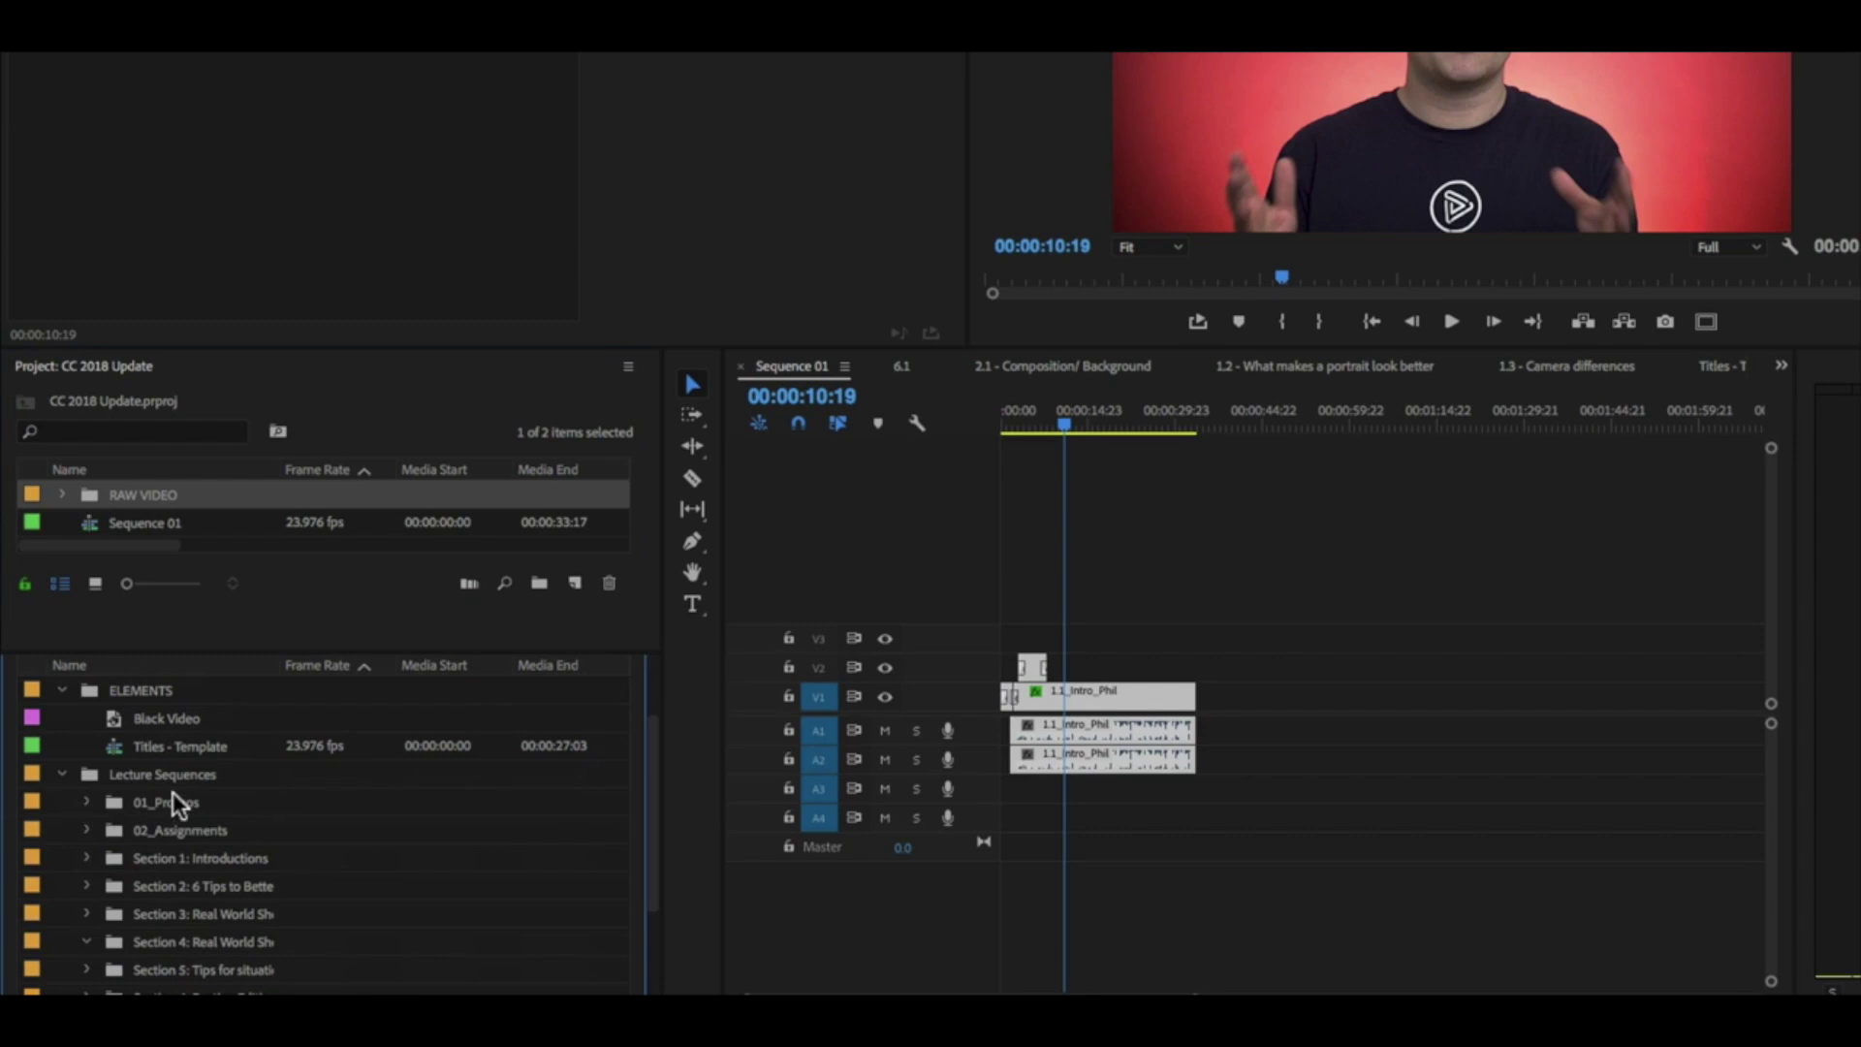
pyautogui.click(63, 772)
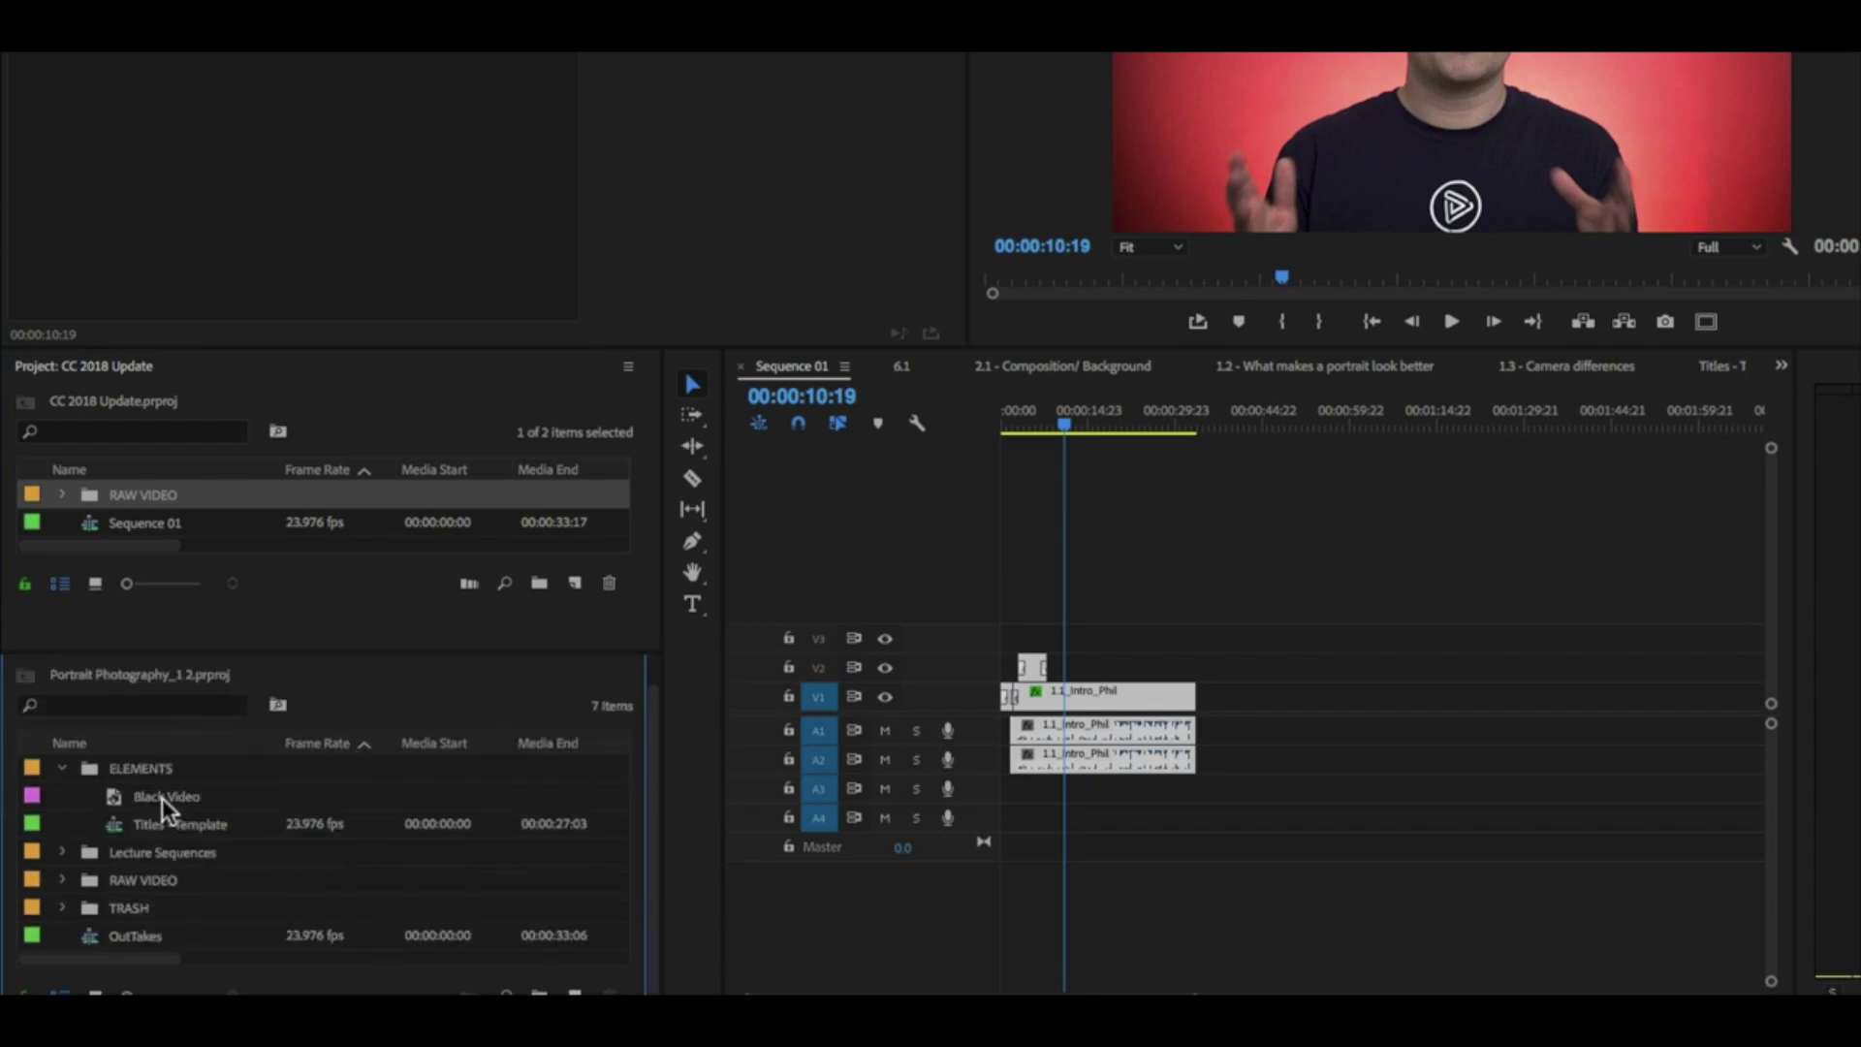
pyautogui.moveTo(160, 798); pyautogui.dragTo(209, 519)
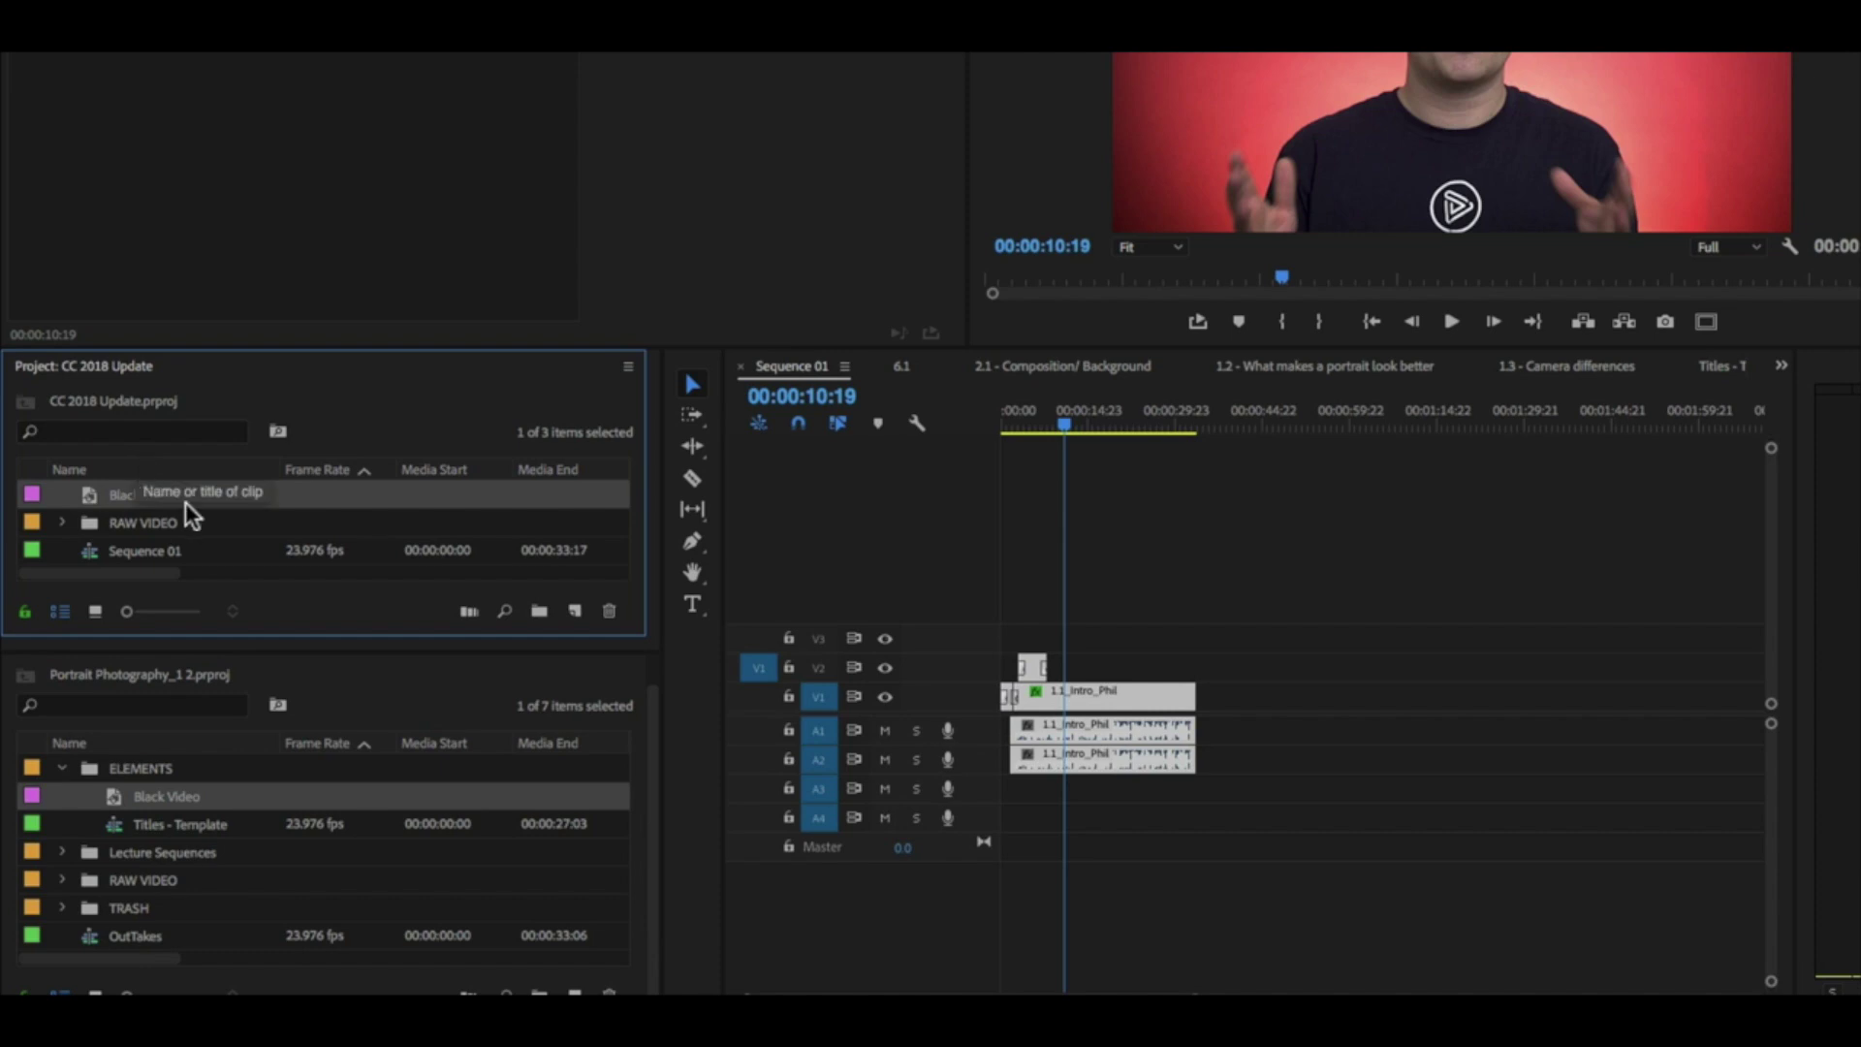
pyautogui.click(1445, 587)
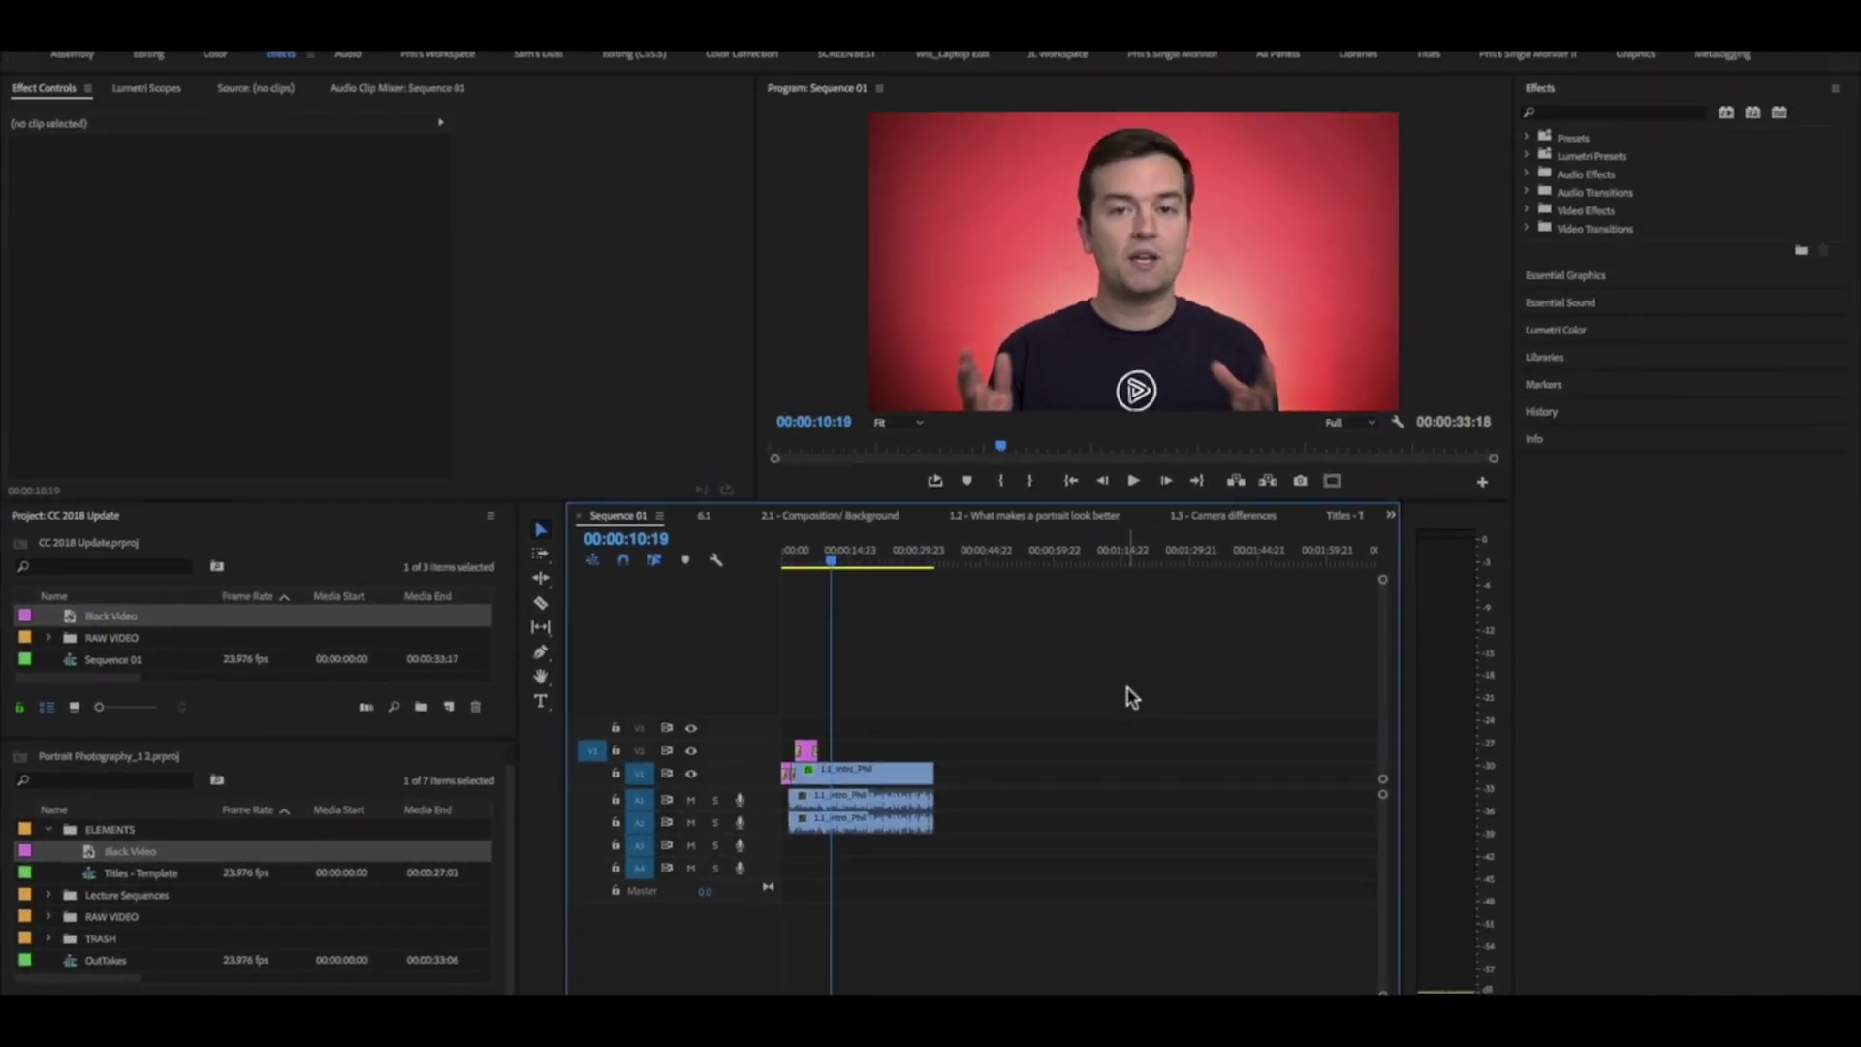